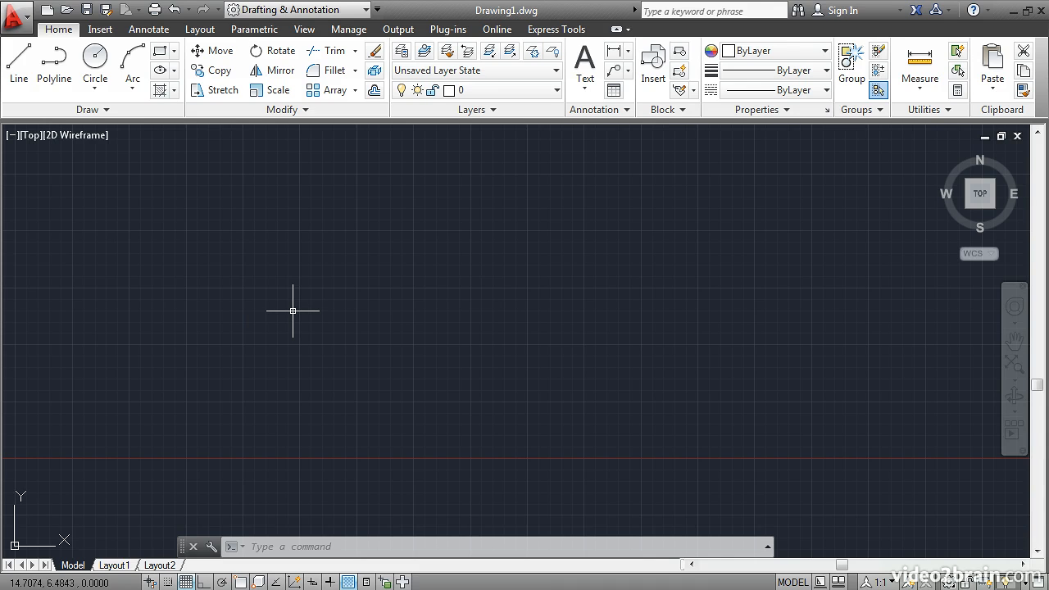
- Draw an open zigzag of five connected line segments running across the middle of the drawing area
left_click(18, 69)
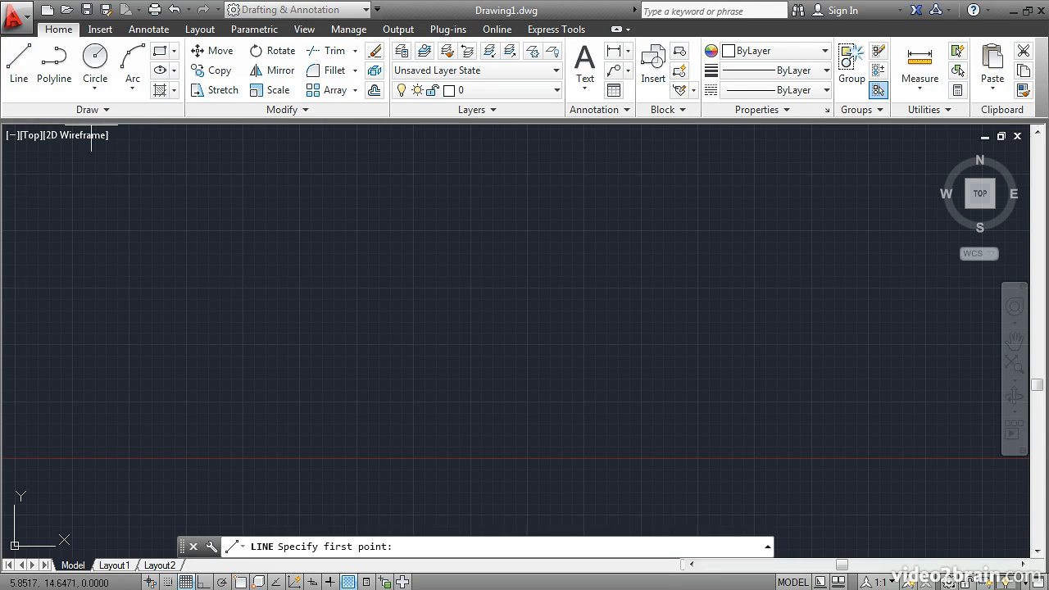
left_click(277, 336)
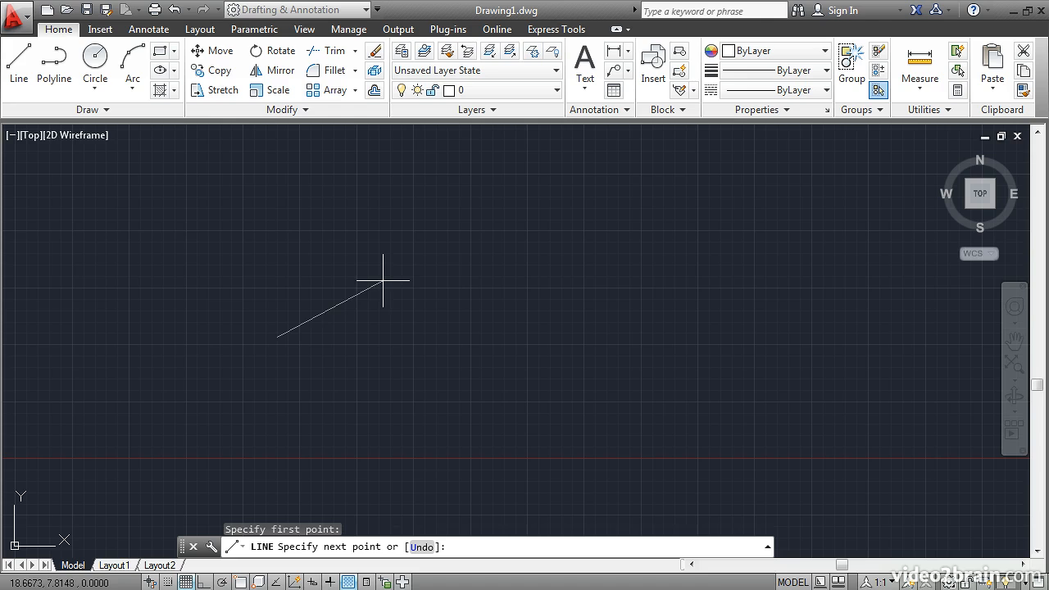
left_click(398, 247)
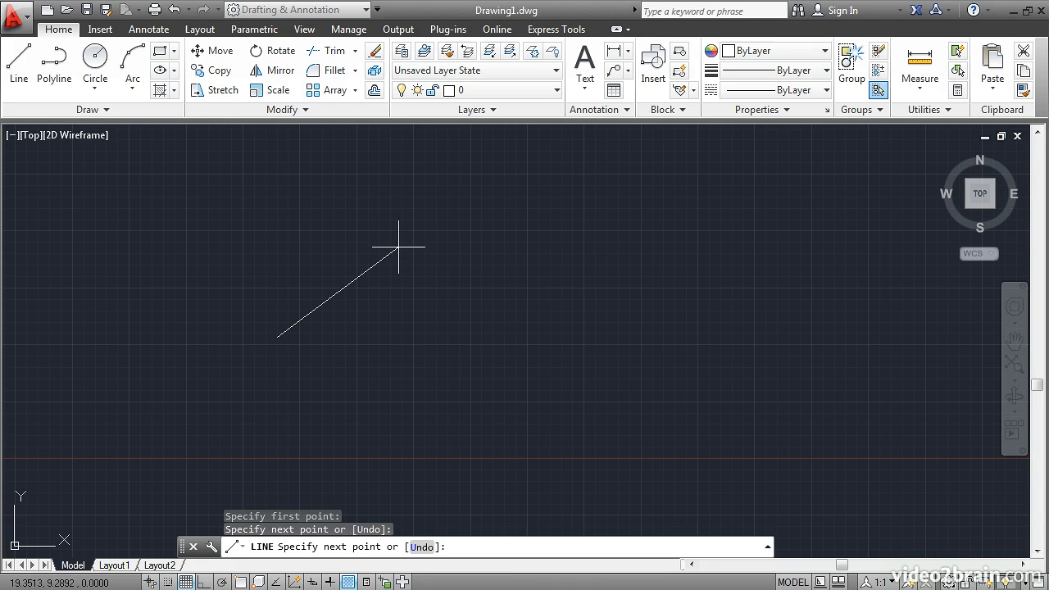
left_click(482, 317)
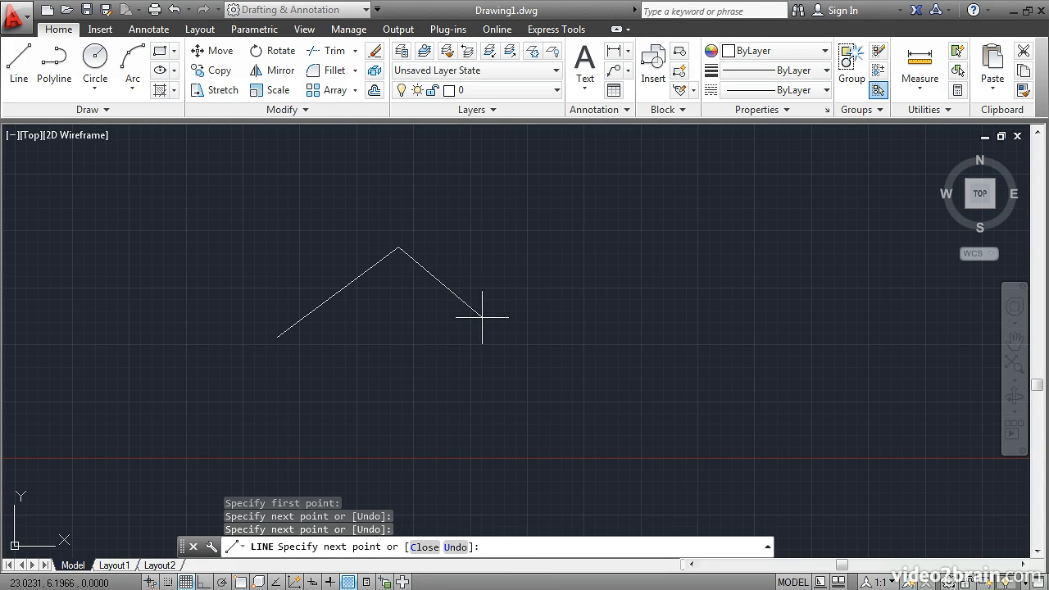
left_click(531, 262)
left_click(604, 289)
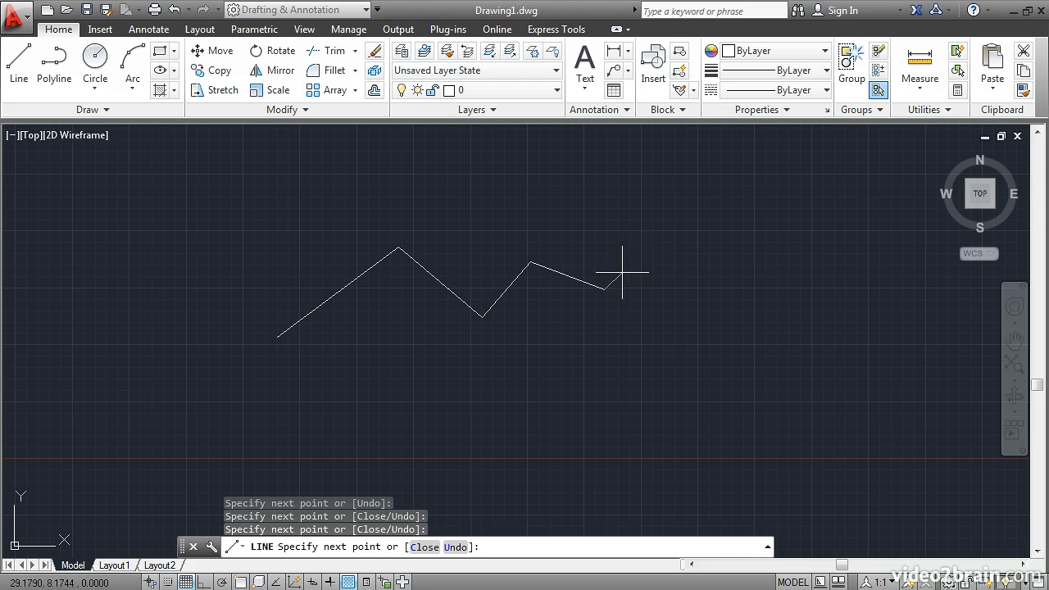
left_click(665, 243)
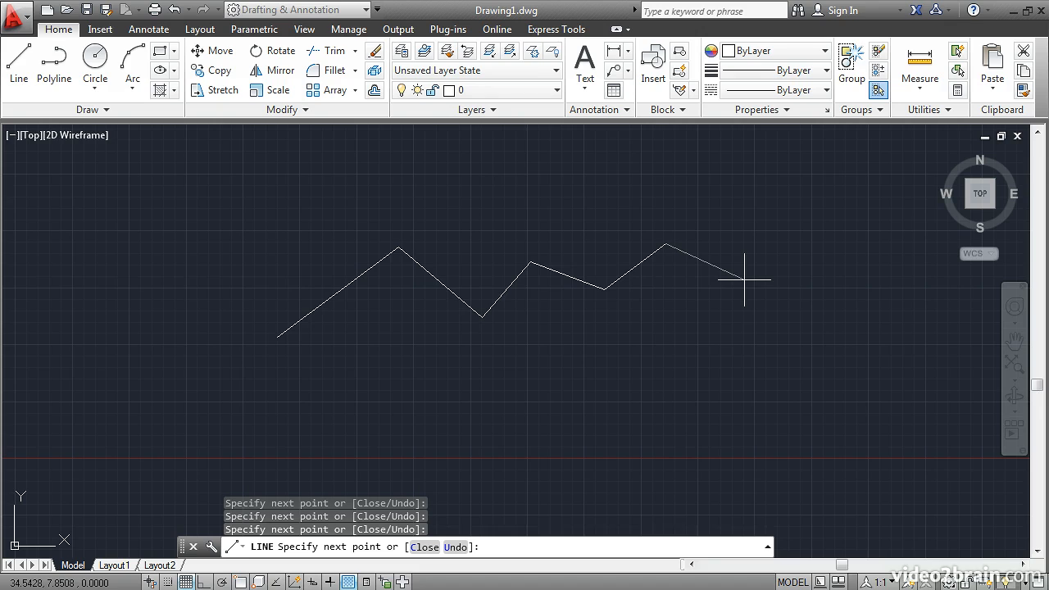
key("Return")
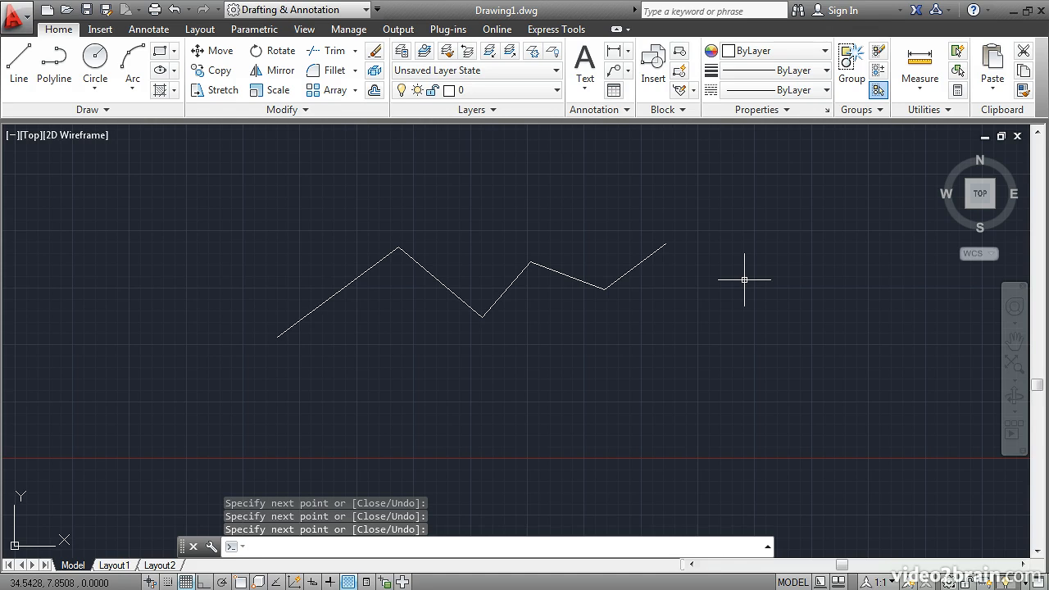
- Draw a triangle below the zigzag's first peak with the Line command, completing it with the Close option
key("Return")
key("Return")
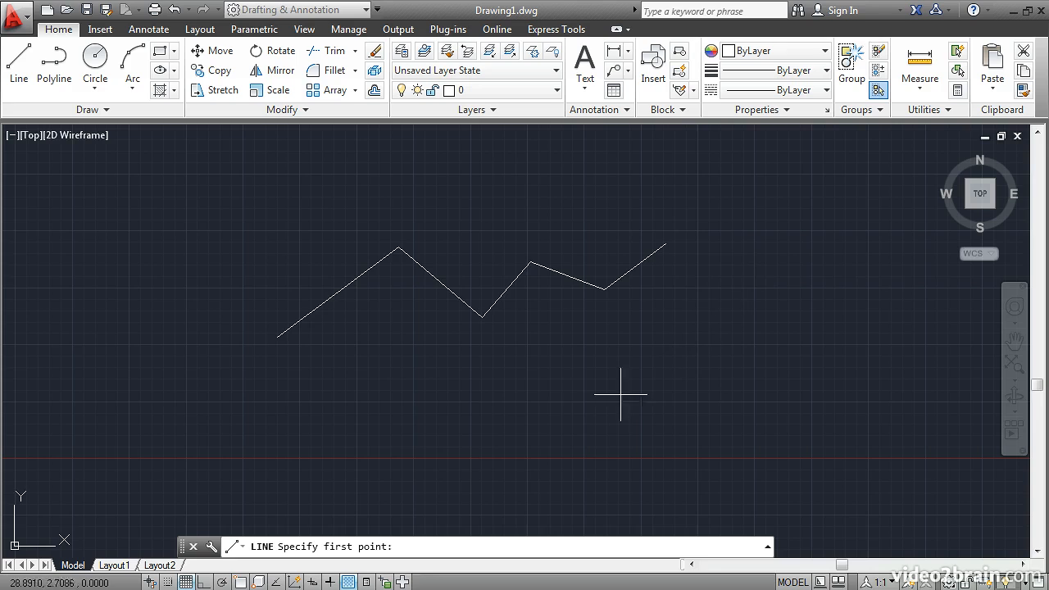
left_click(296, 415)
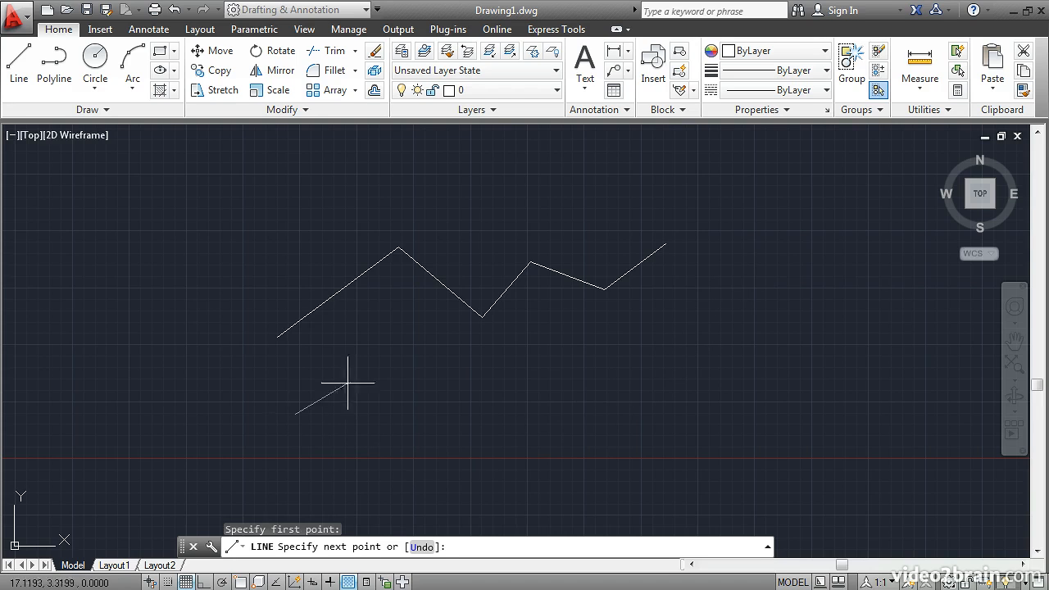
left_click(377, 354)
left_click(458, 409)
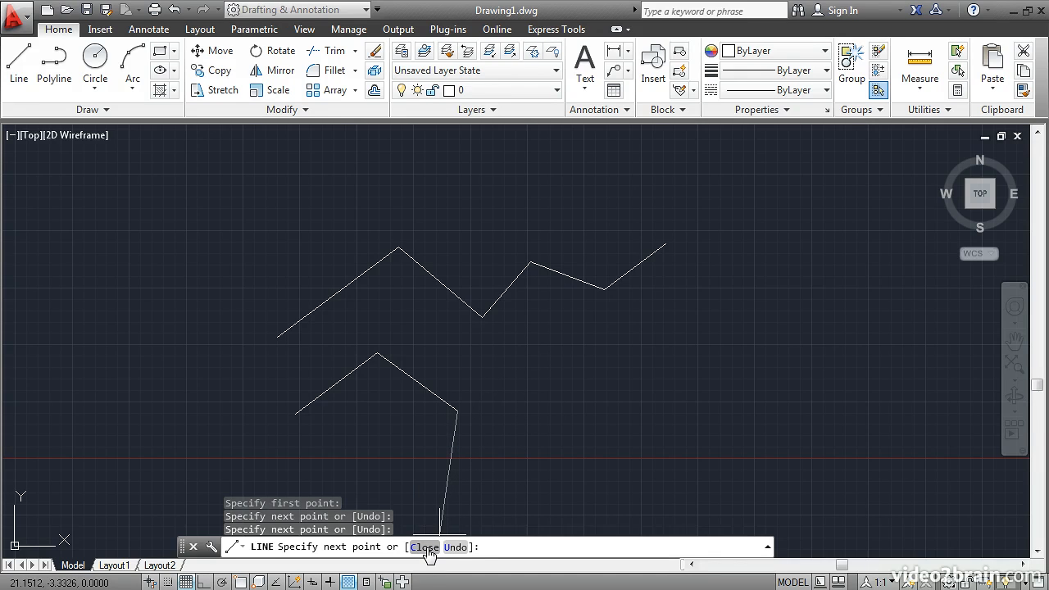
type("c")
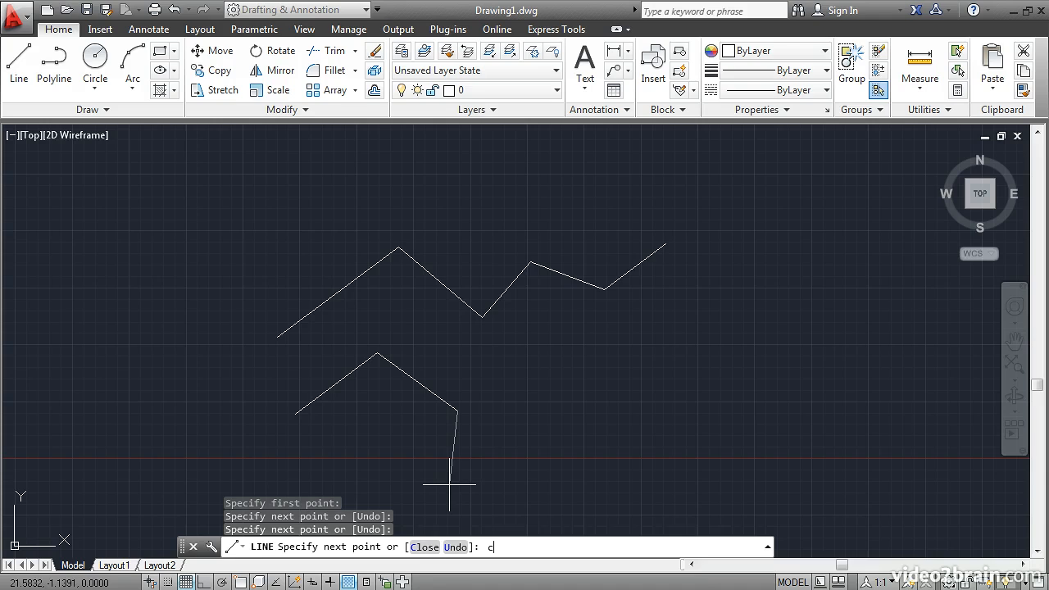
key("Return")
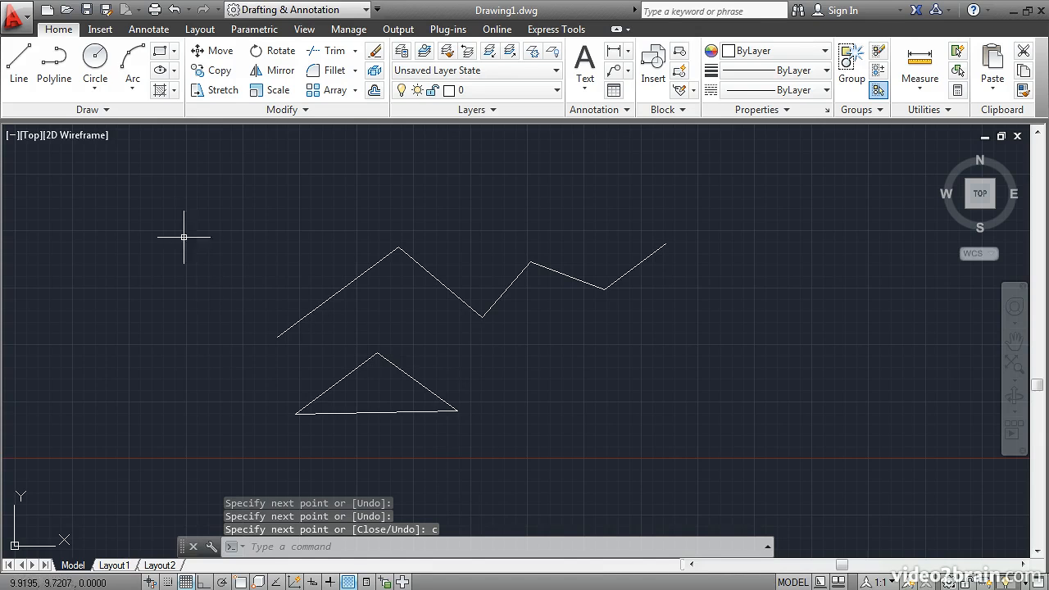
- Draw a circle above the zigzag's starting end with the 2P option, picking its two diameter endpoints
left_click(95, 57)
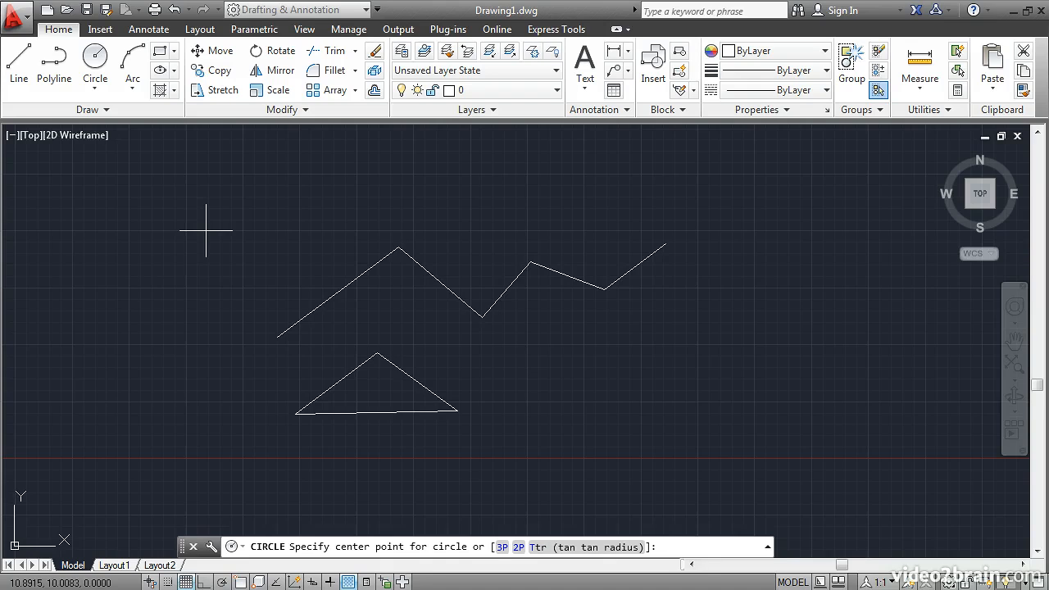
type("2p")
key("Return")
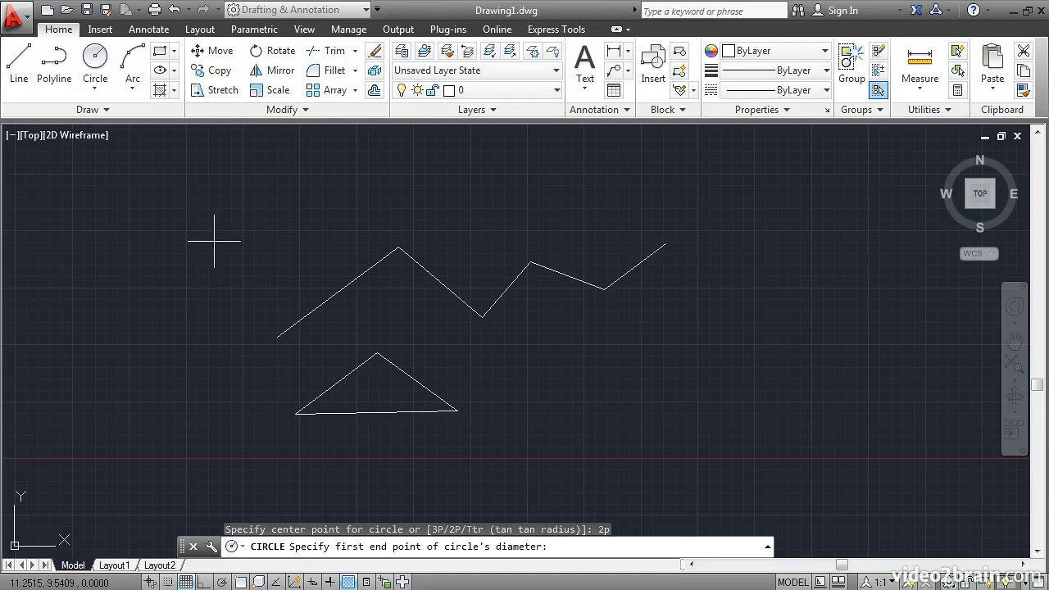
left_click(207, 234)
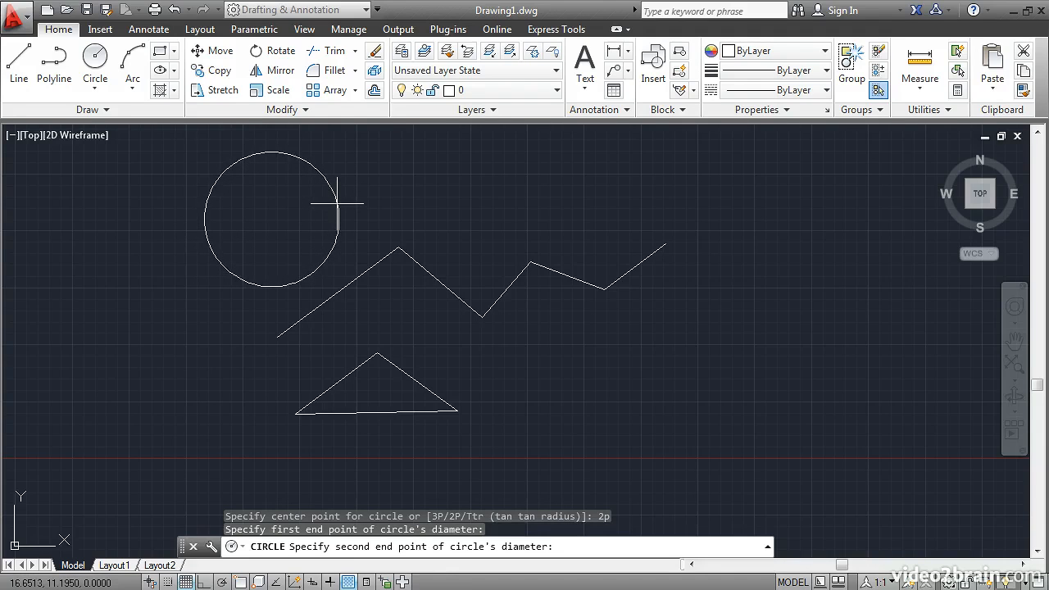
left_click(336, 203)
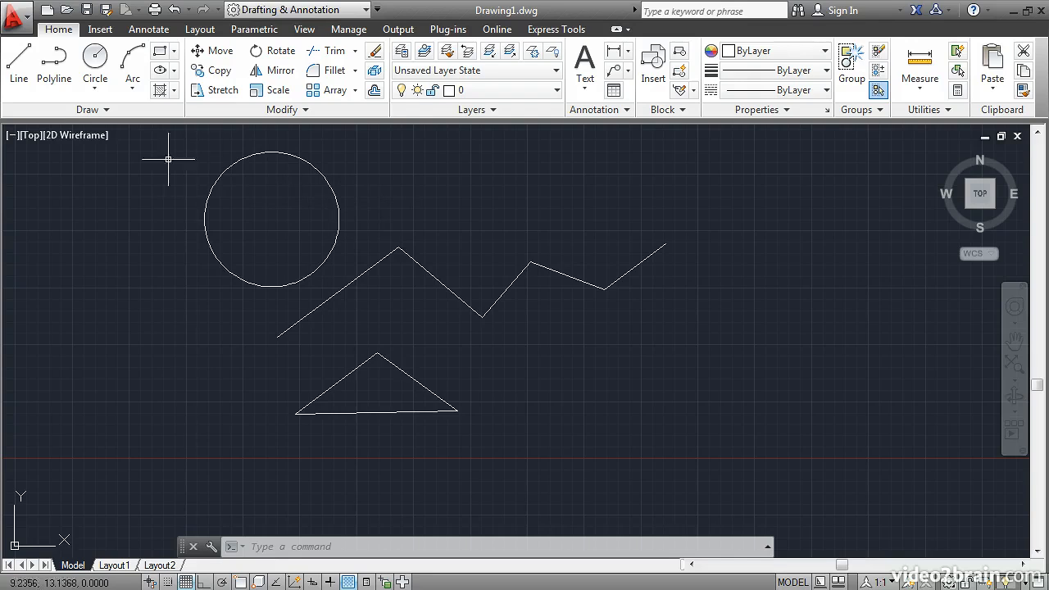
- Draw a slightly smaller 2-Point circle to the left of the triangle, and turn on Dynamic Input
left_click(97, 89)
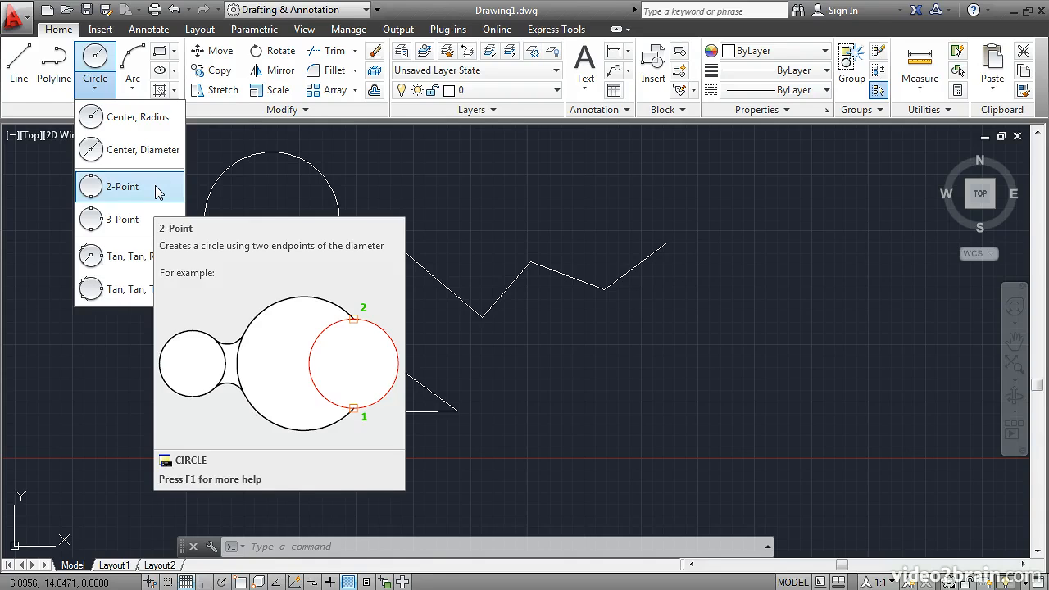
left_click(123, 186)
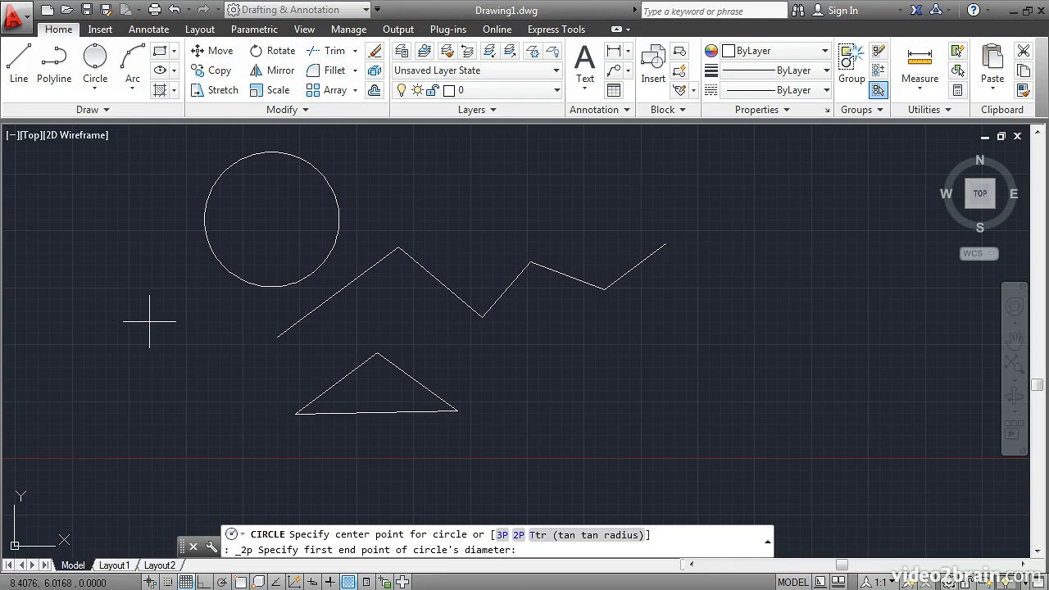
left_click(119, 361)
left_click(230, 368)
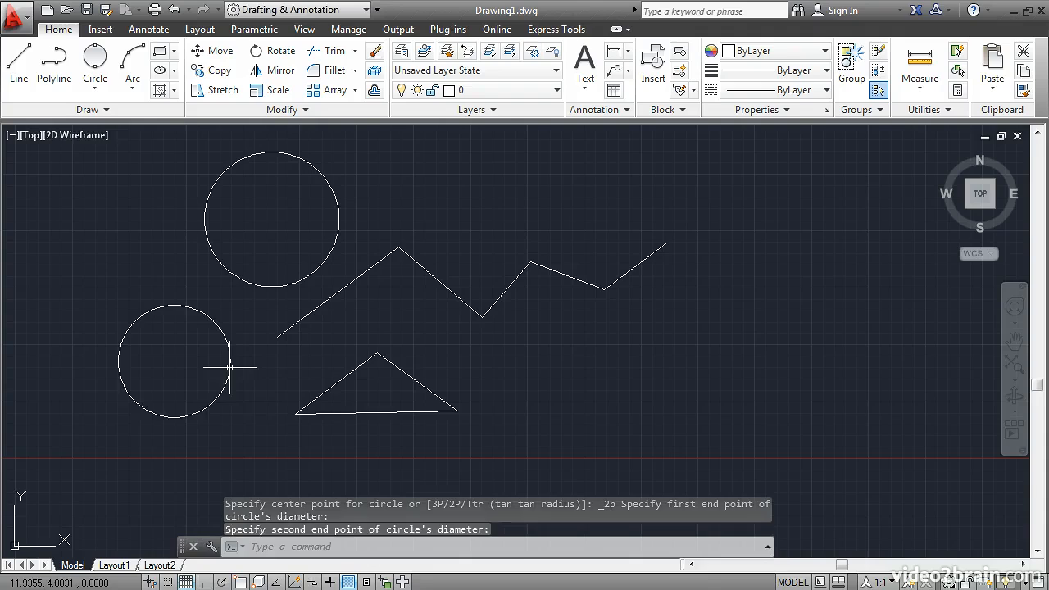
left_click(310, 581)
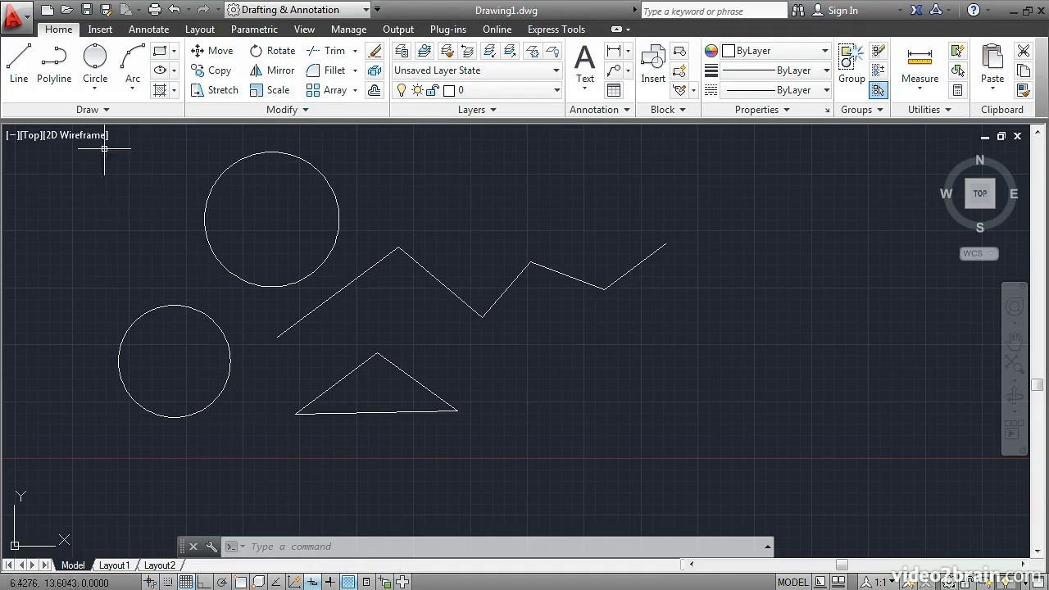
- Draw a 3-Point circle beneath the last segments of the zigzag, to the right of the triangle
left_click(95, 90)
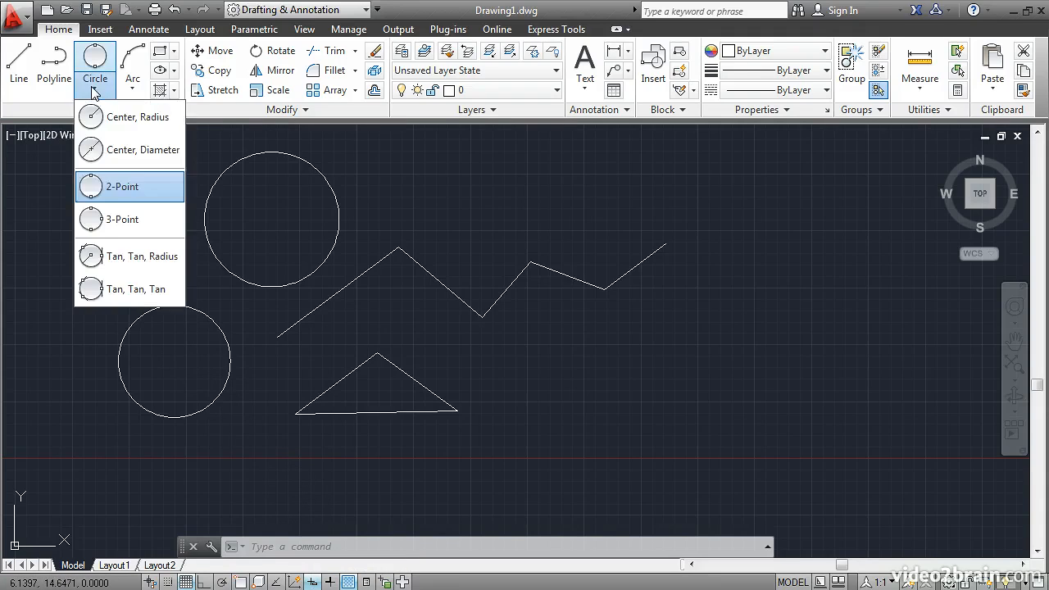
left_click(123, 219)
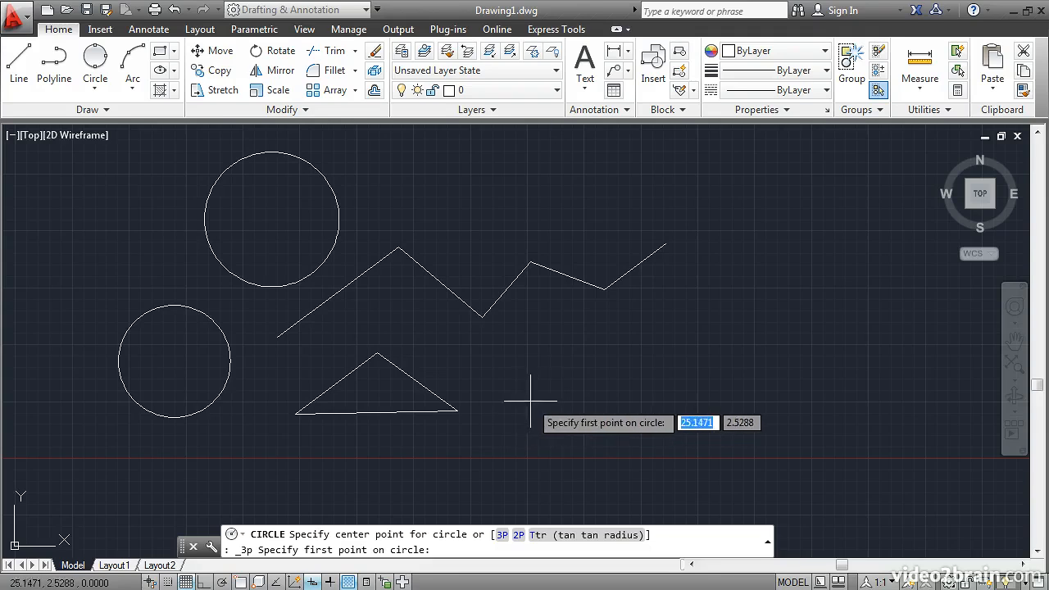
left_click(560, 359)
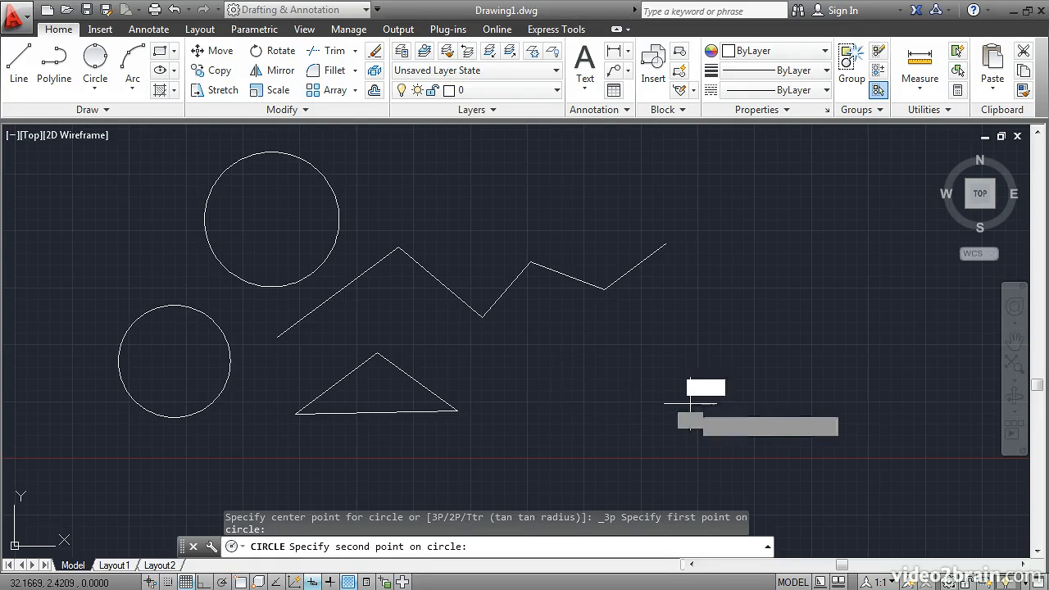
left_click(690, 404)
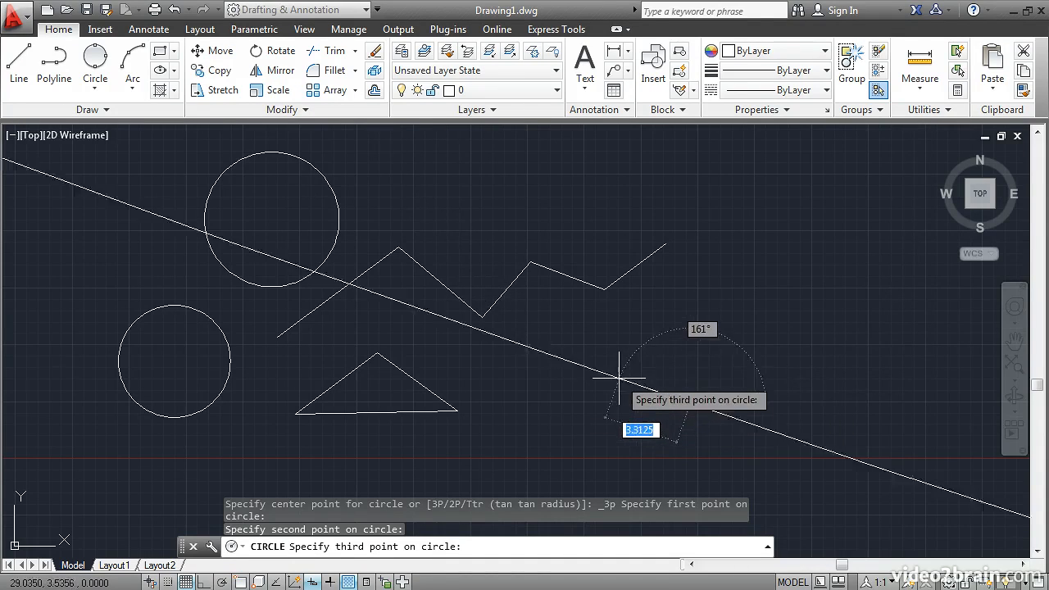
left_click(683, 318)
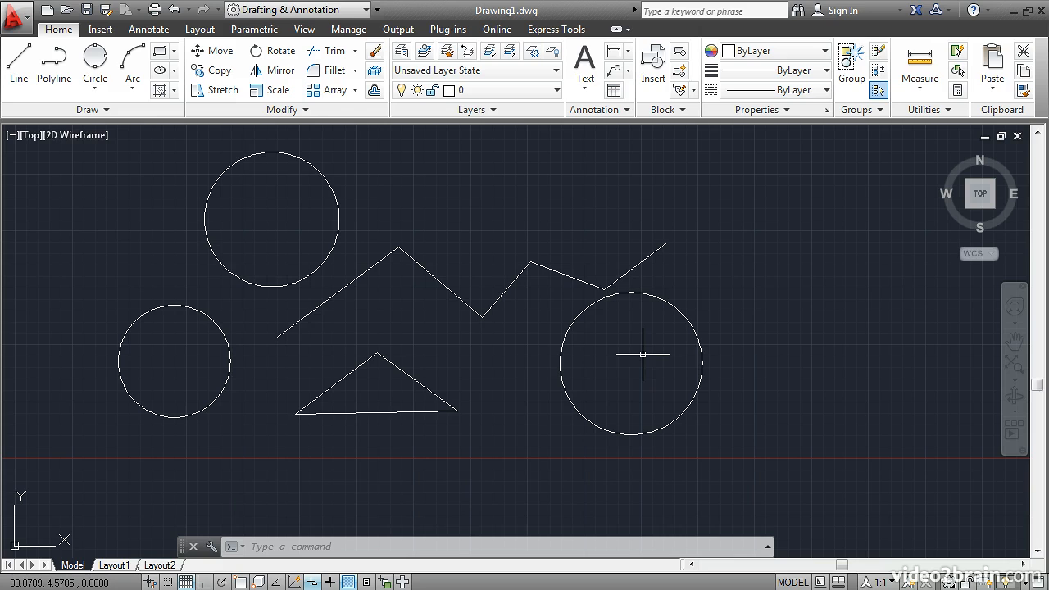
- Draw a triangle above the zigzag's right half, finishing it with the Close option, and show the command history
left_click(18, 72)
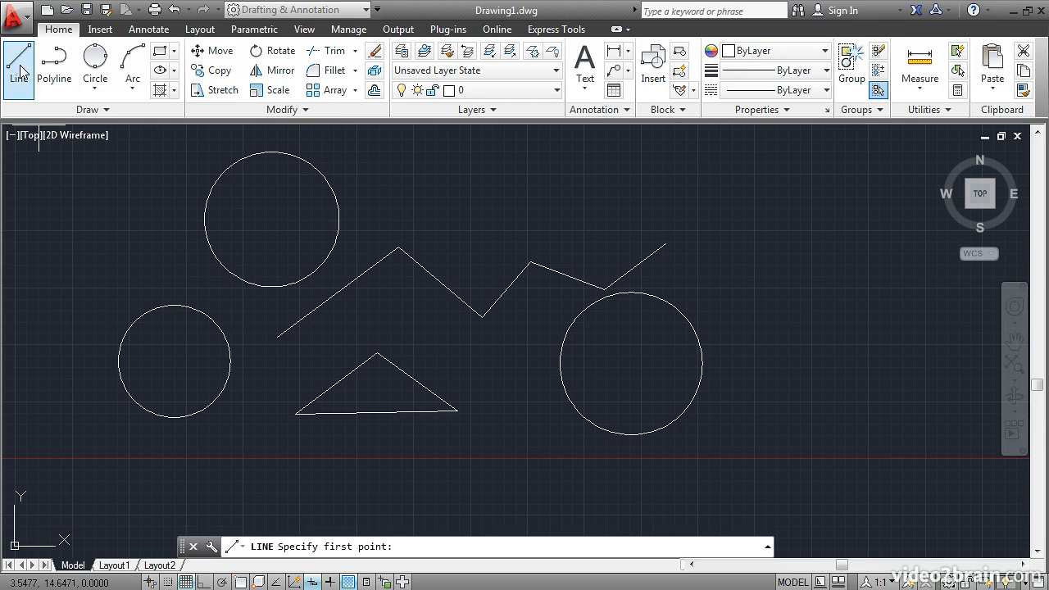
left_click(480, 212)
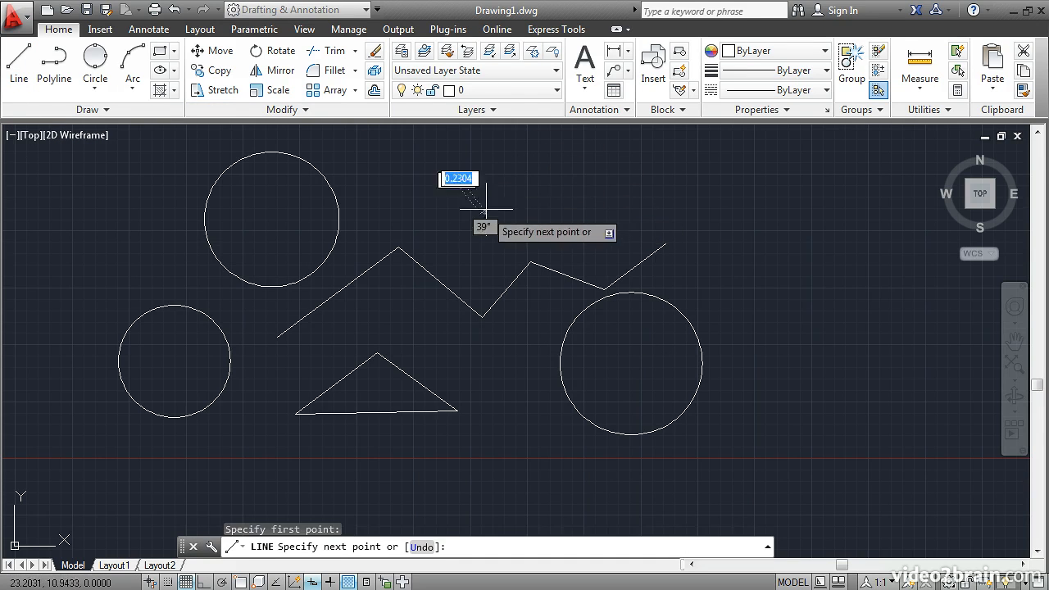
left_click(586, 166)
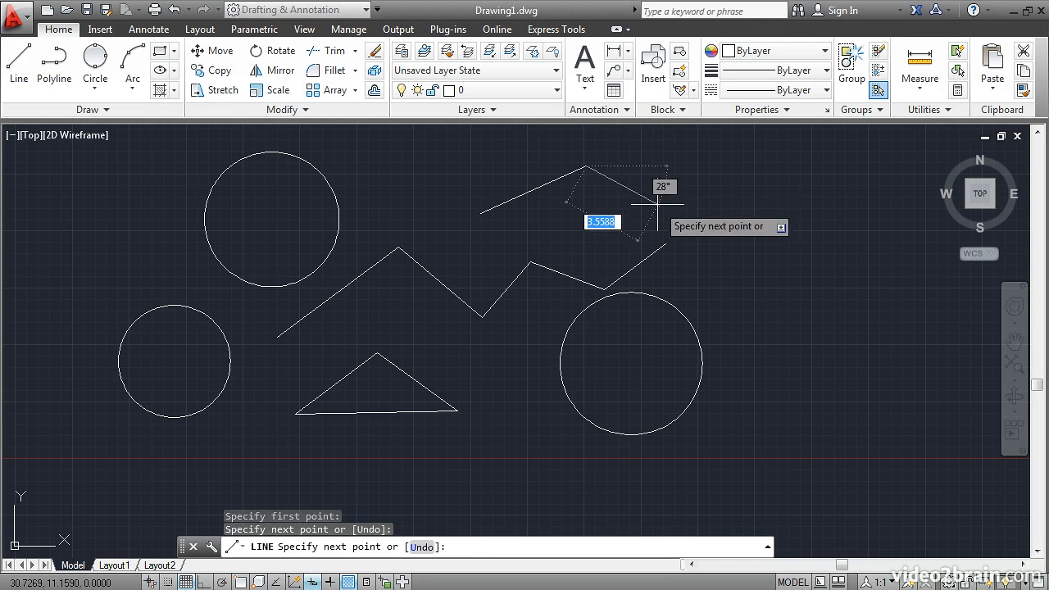
left_click(654, 201)
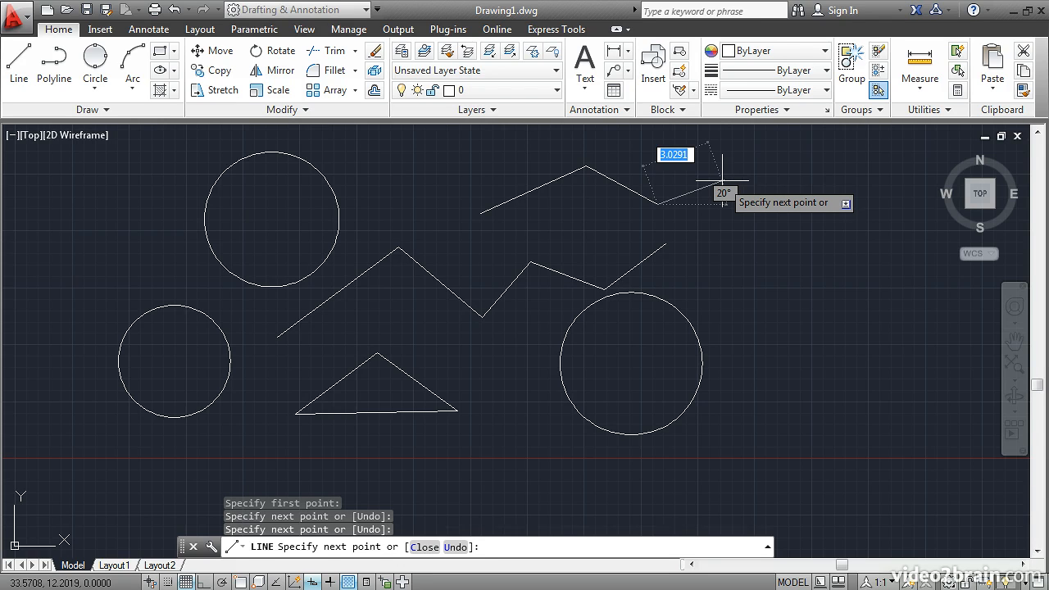
key("Down")
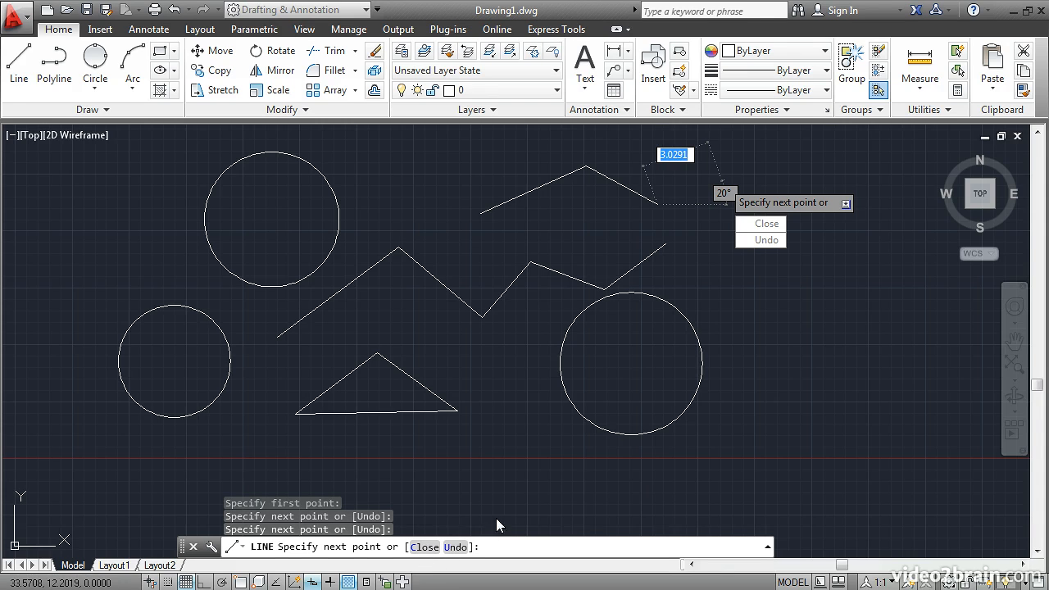
left_click(759, 228)
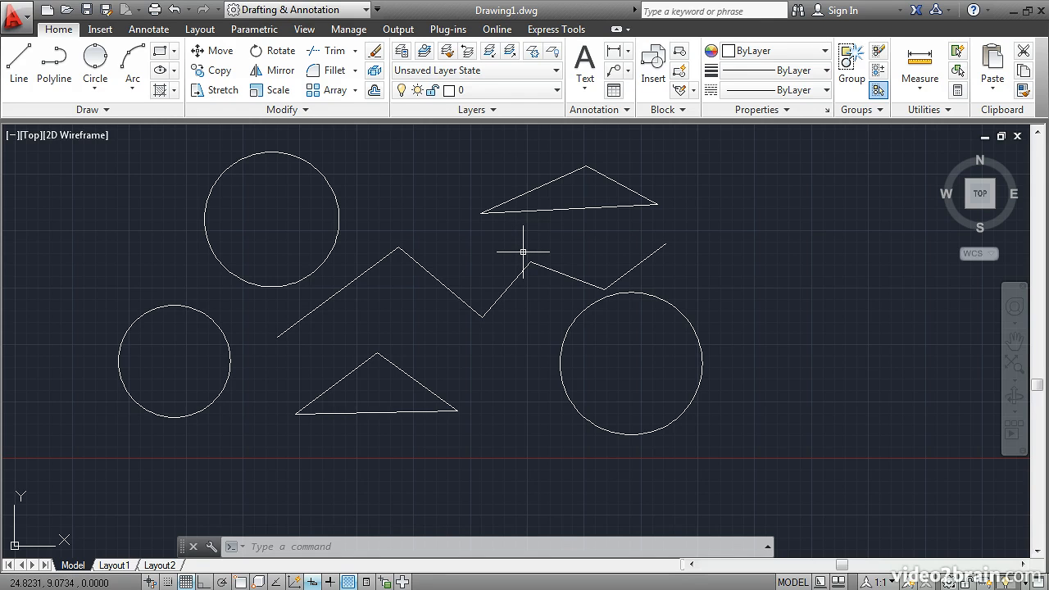
key("F2")
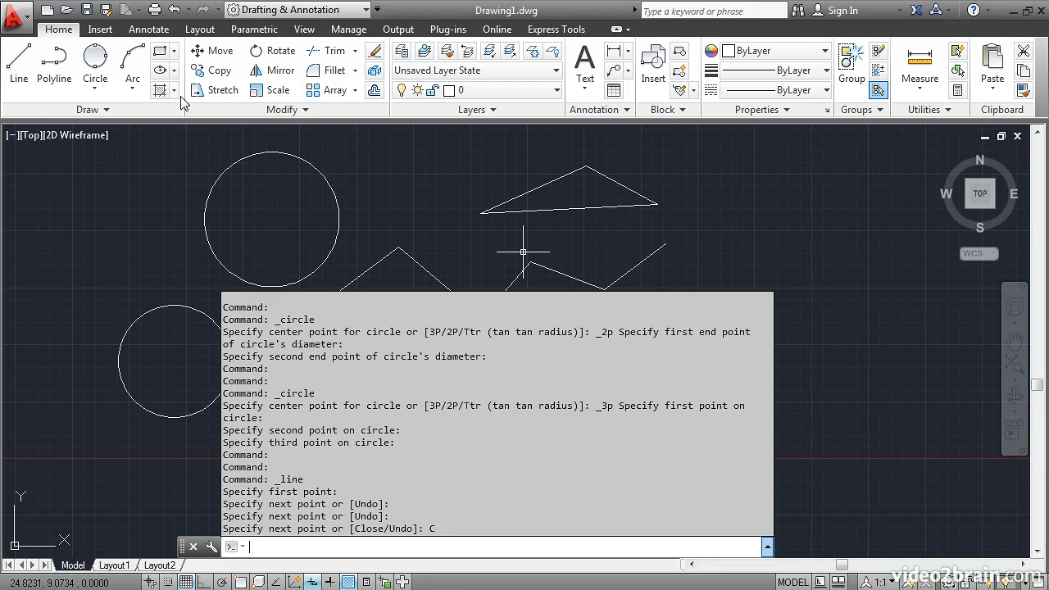
- Undo the last triangle above the zigzag and the 3-Point circle beneath its last segments
left_click(174, 9)
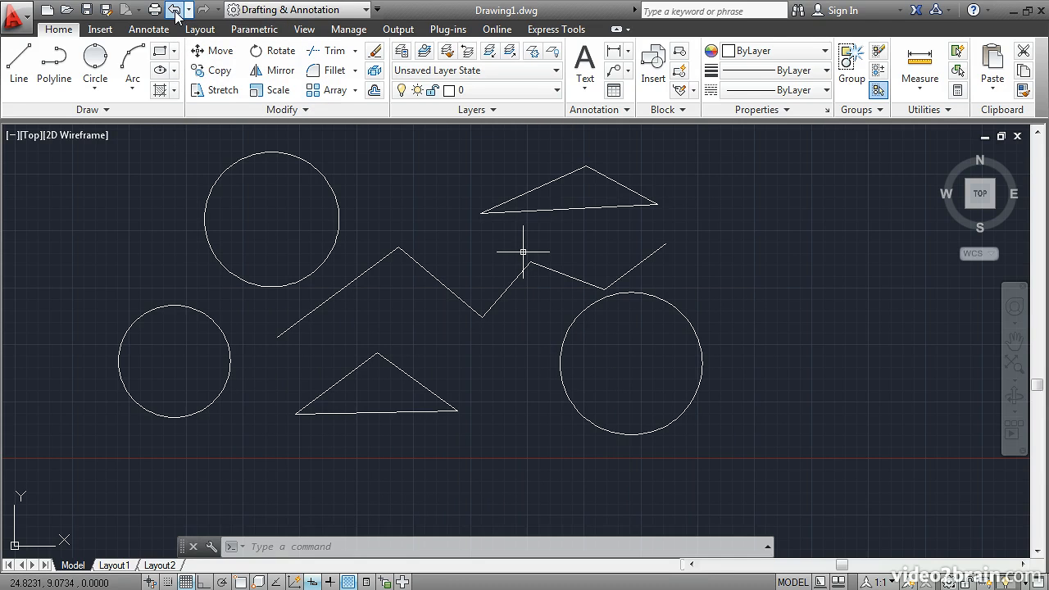
left_click(175, 11)
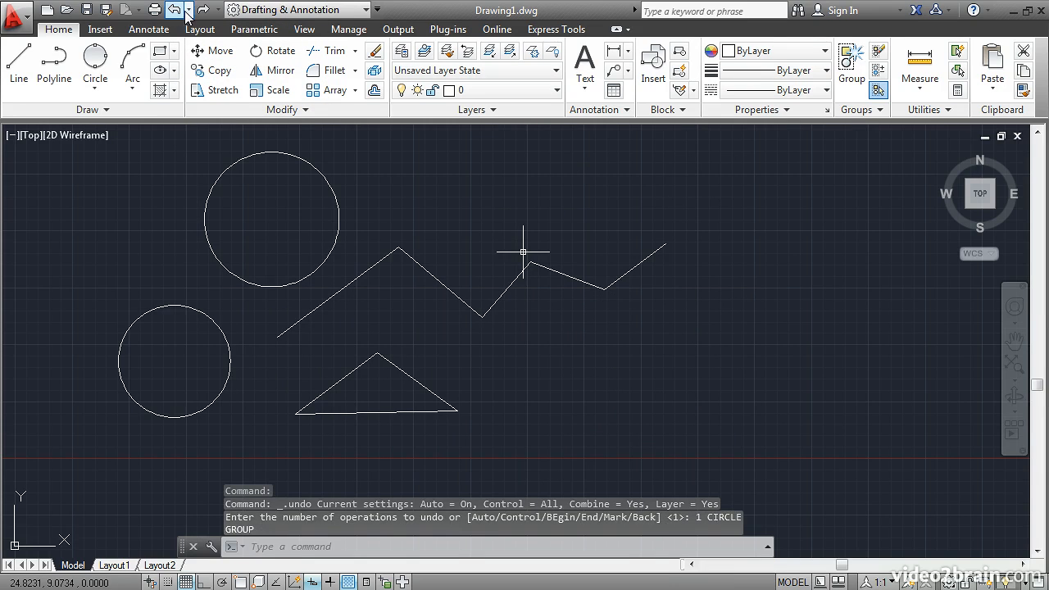
- Undo the previous 13 commands at once and redo 11 of them, through the second consecutive Line, to restore the zigzag and lower triangle
left_click(188, 10)
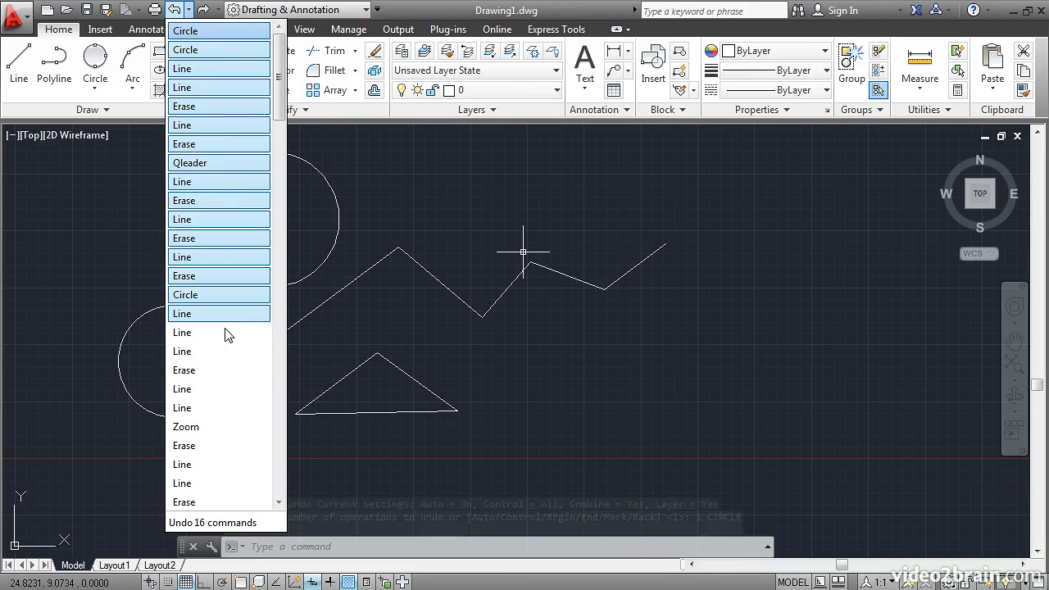
left_click(210, 257)
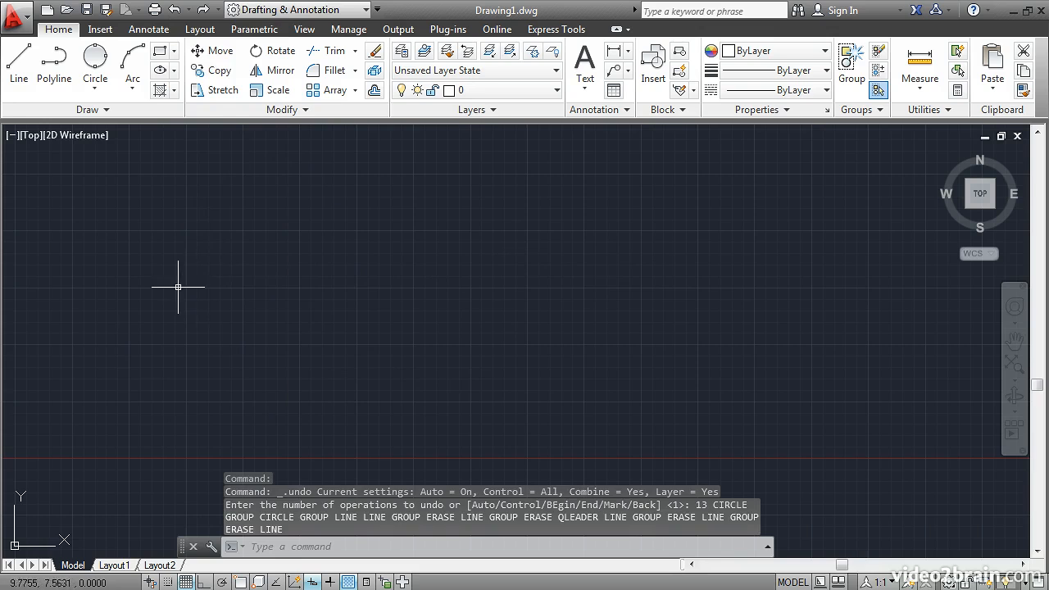
left_click(218, 9)
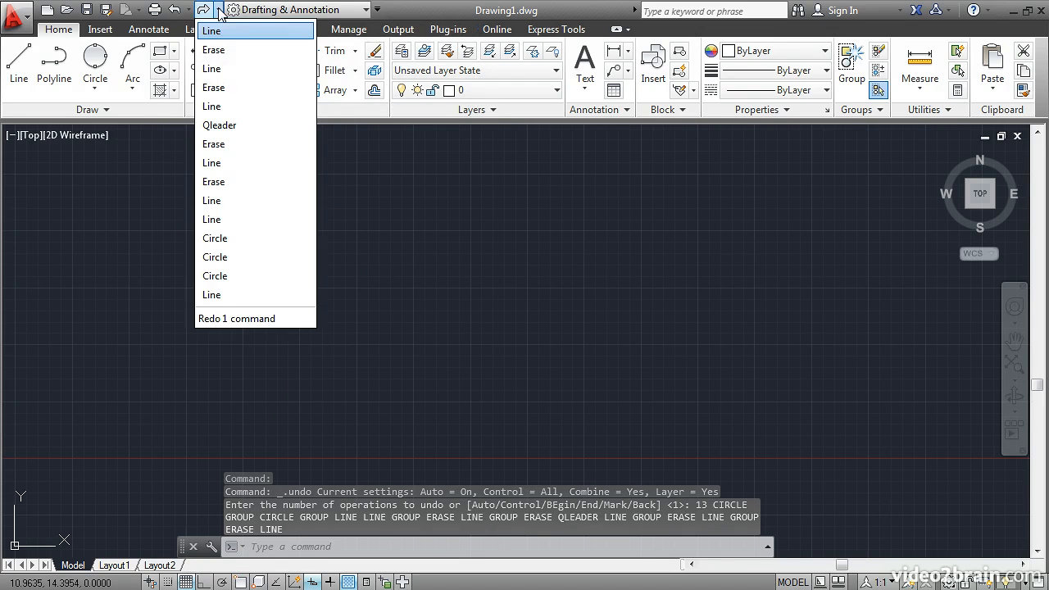
left_click(230, 221)
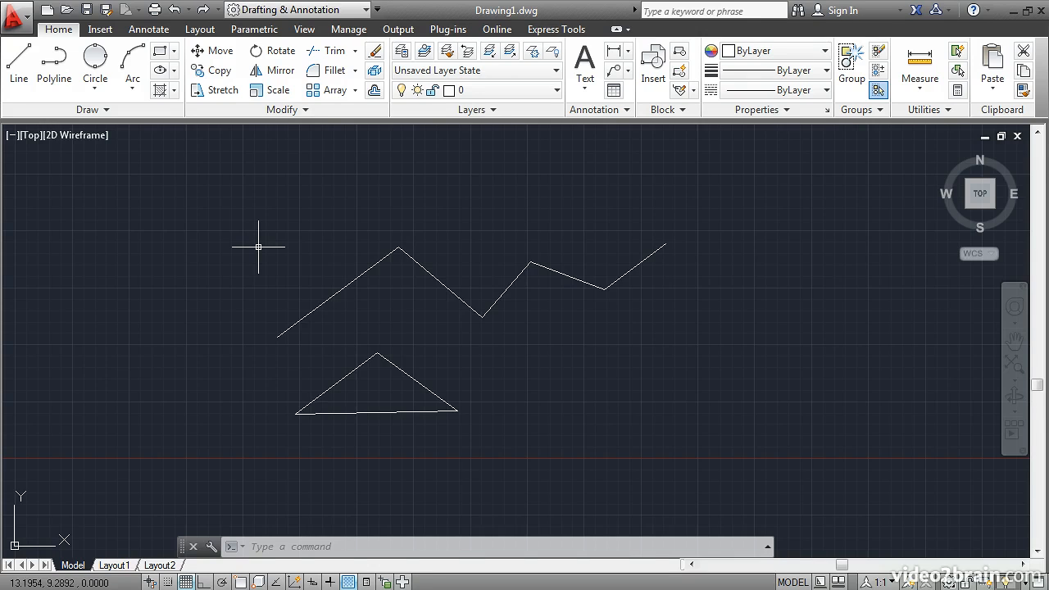
- Start a line chain above the zigzag's starting end with two connected segments, and constrain the next segment with Ortho
left_click(20, 66)
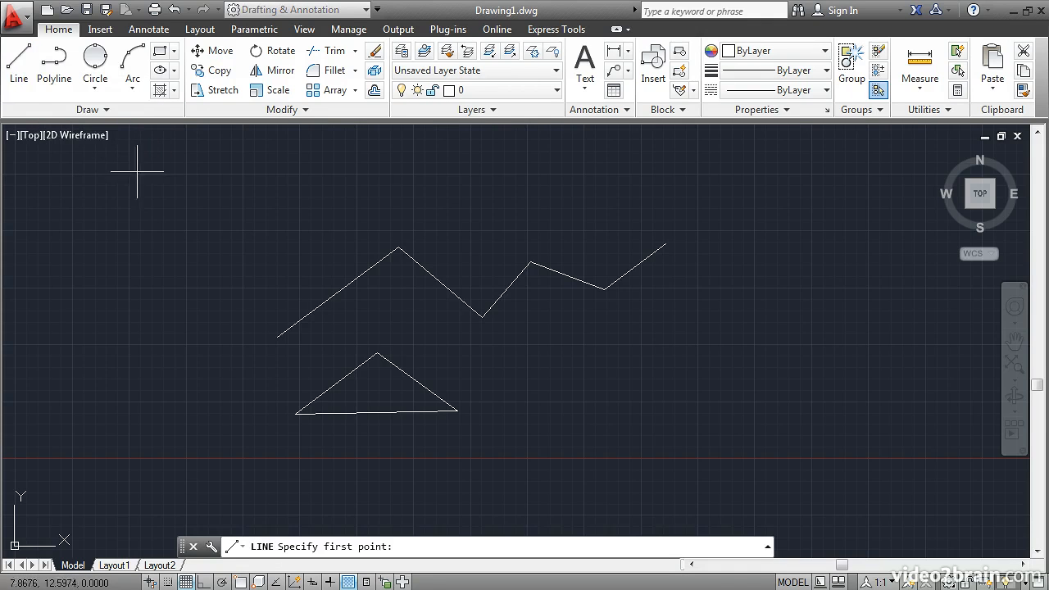
left_click(203, 227)
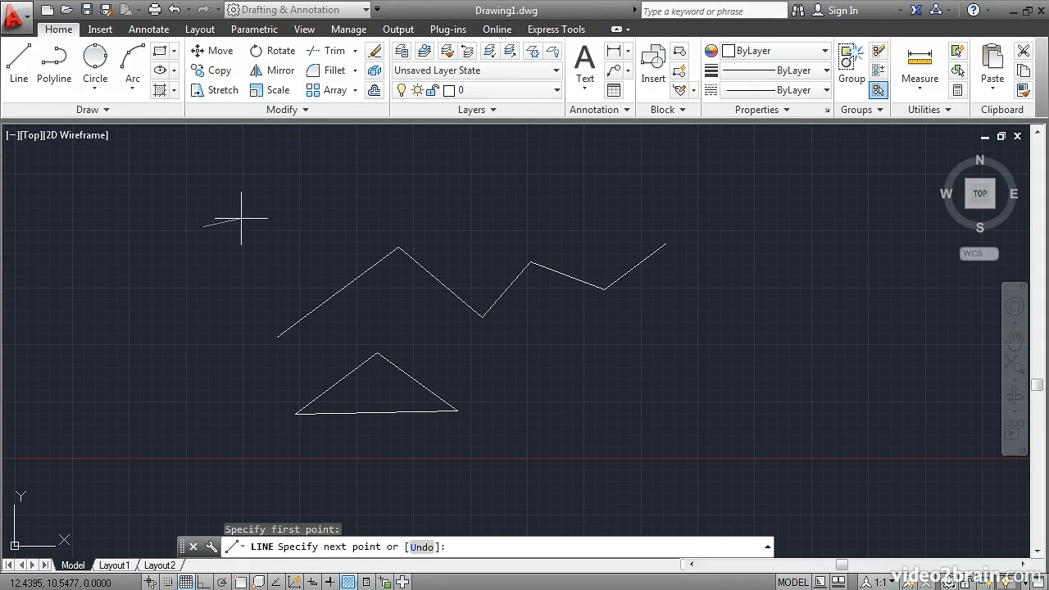
left_click(279, 209)
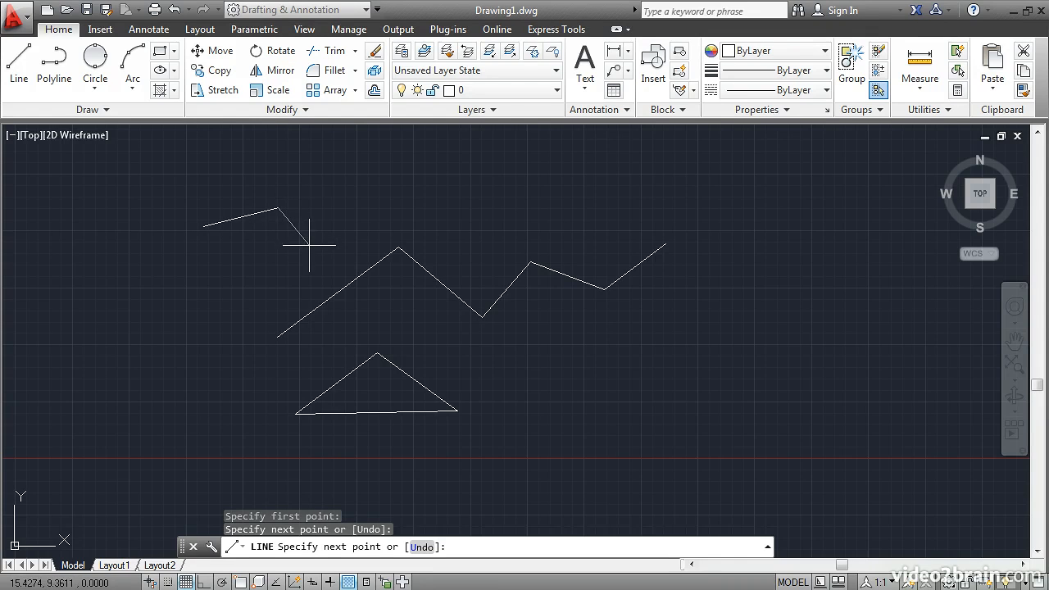
left_click(309, 244)
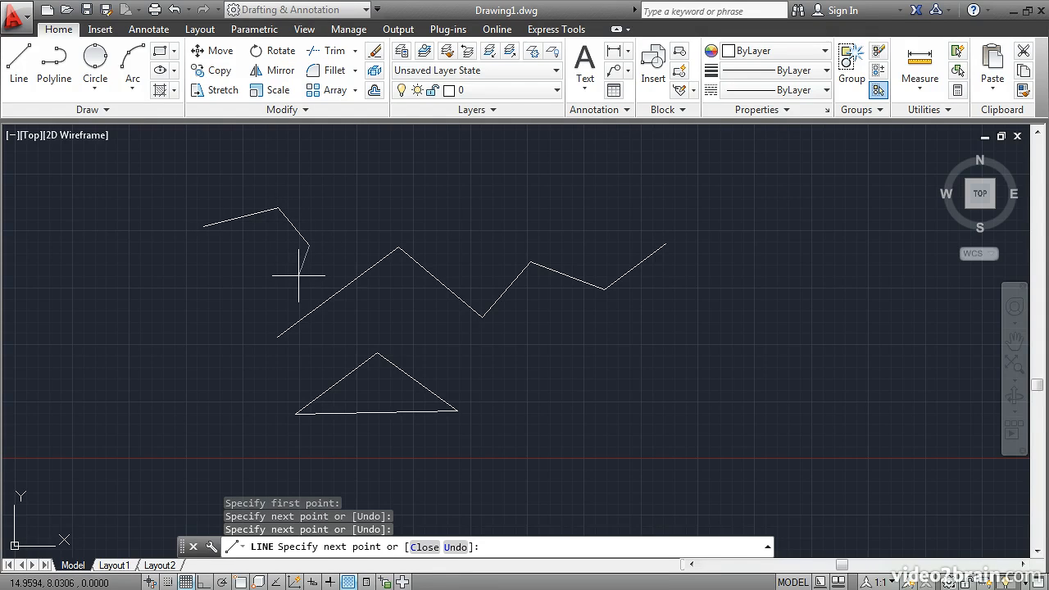
key("F8")
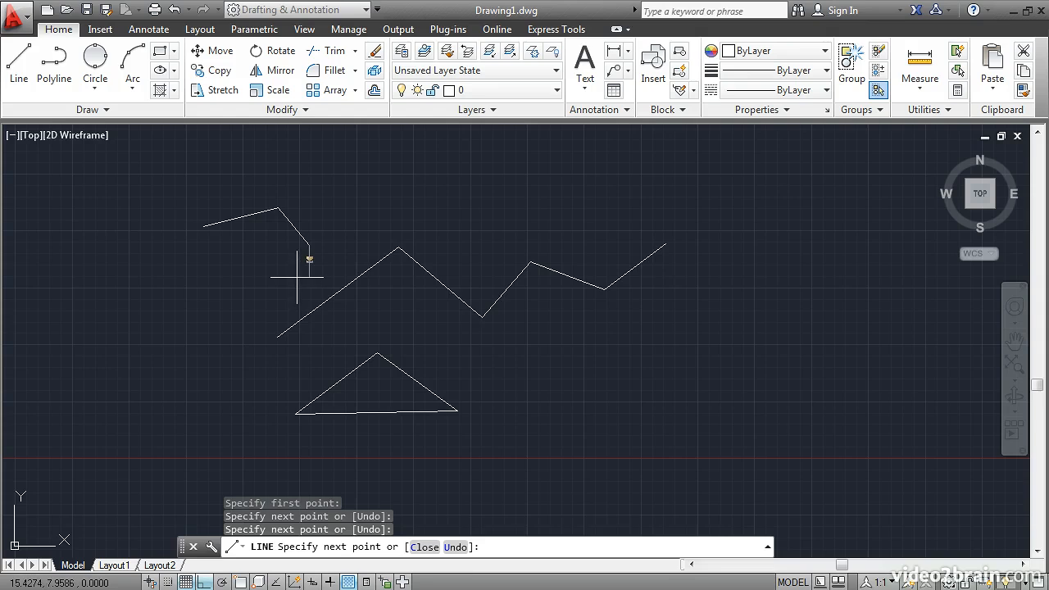
- End the third line segment on the midpoint of the triangle's left side with a Midpoint snap override, and finish the chain
right_click(297, 277, "shift")
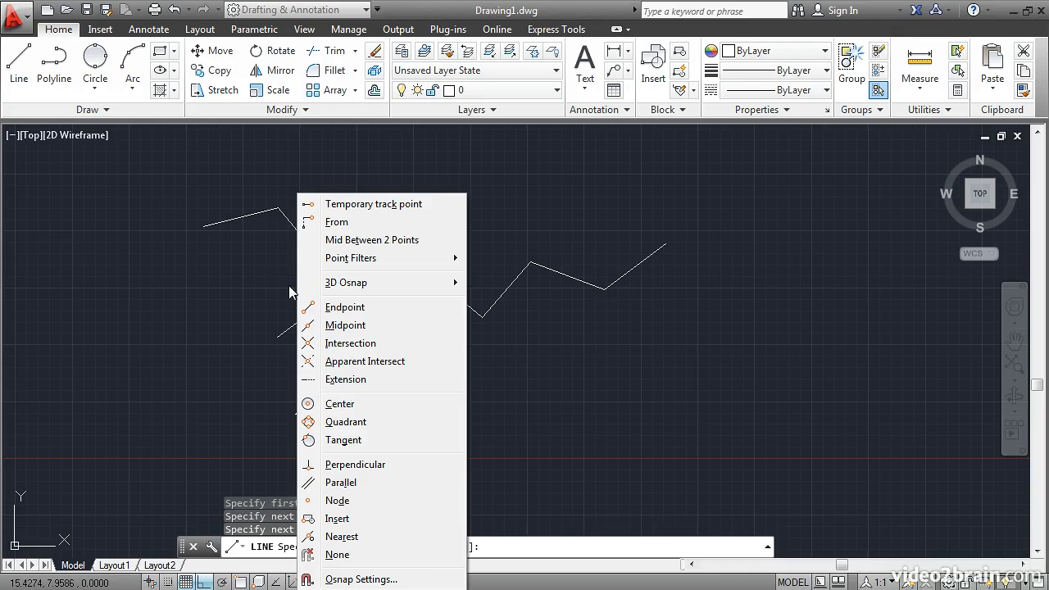
left_click(345, 325)
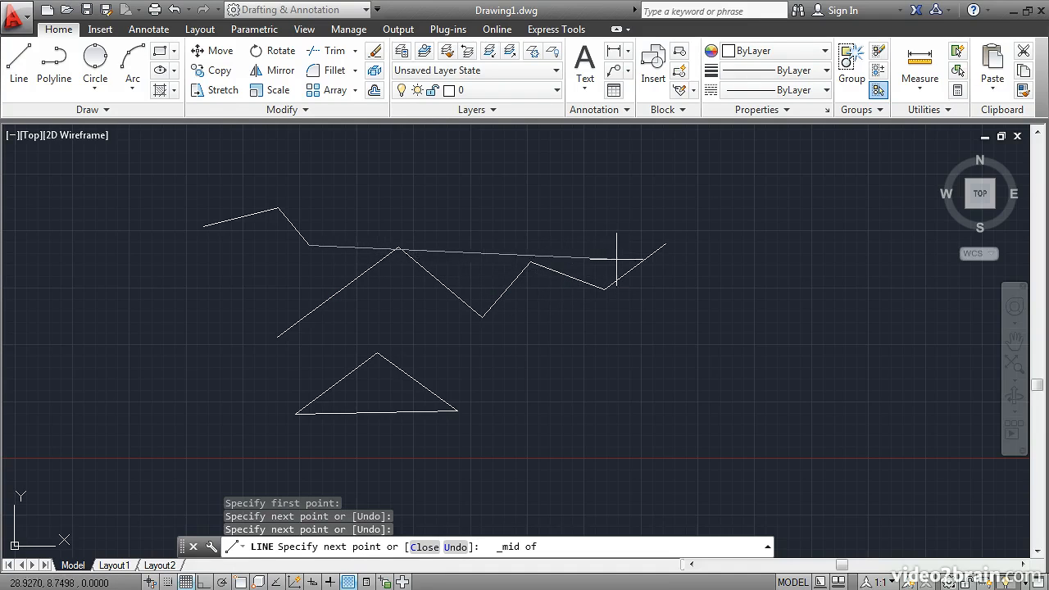
left_click(336, 384)
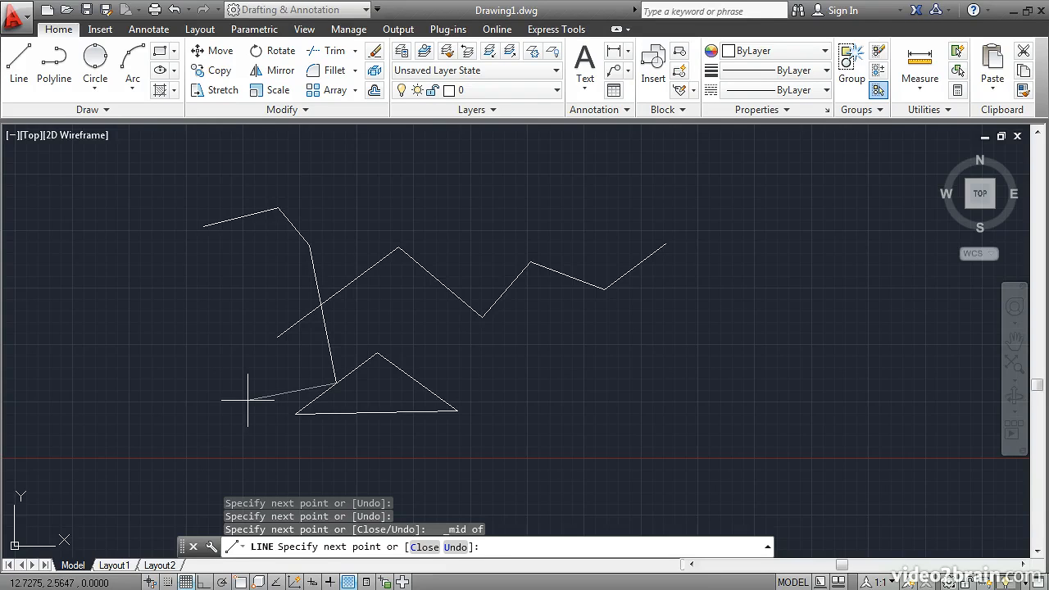
key("Return")
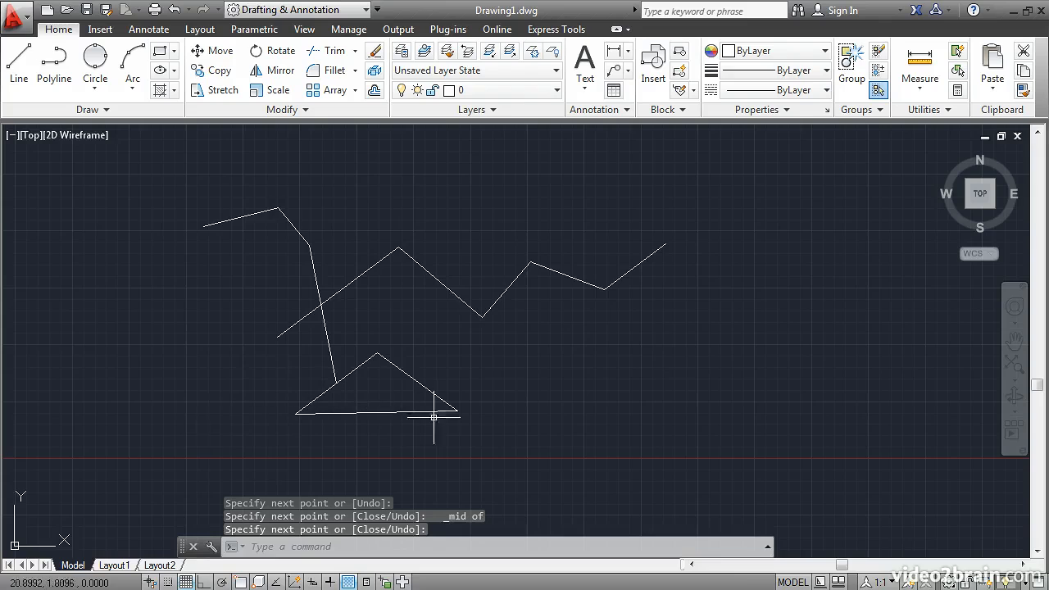
- Select the triangle's three lines with a crossing window and erase them
left_click(485, 431)
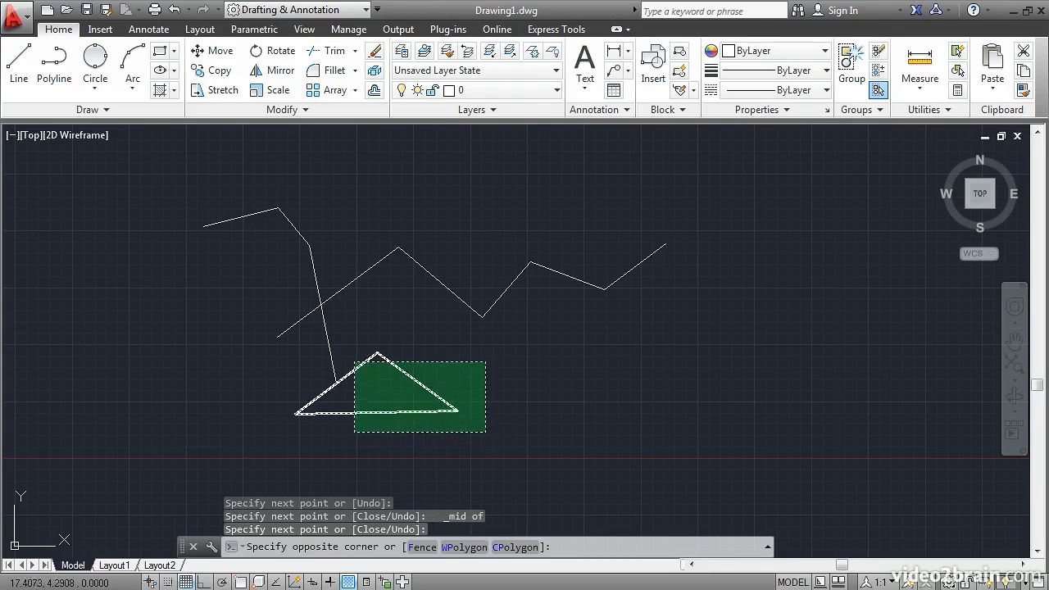
left_click(350, 358)
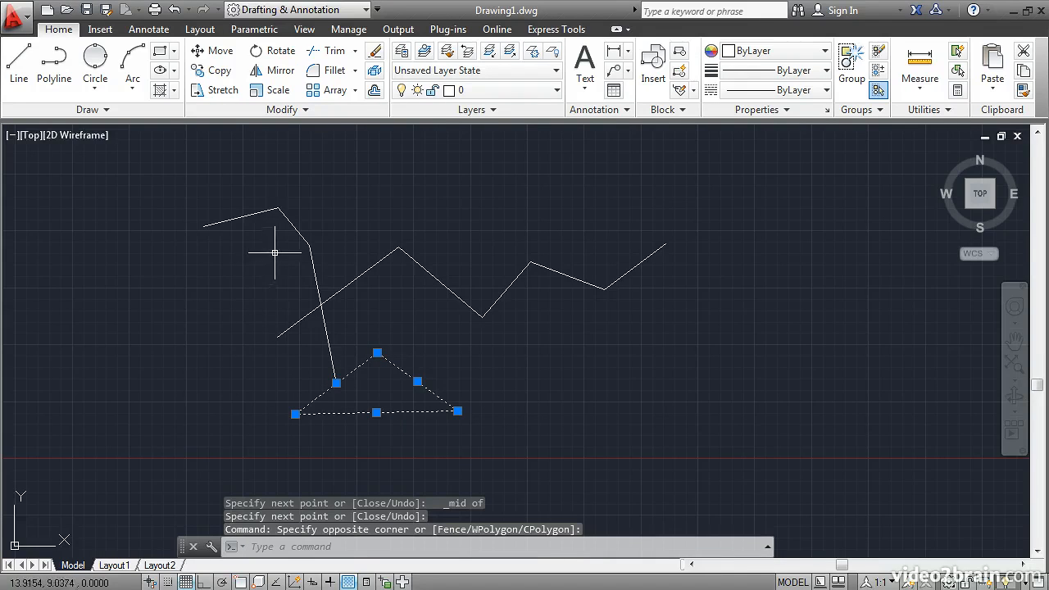
left_click(372, 53)
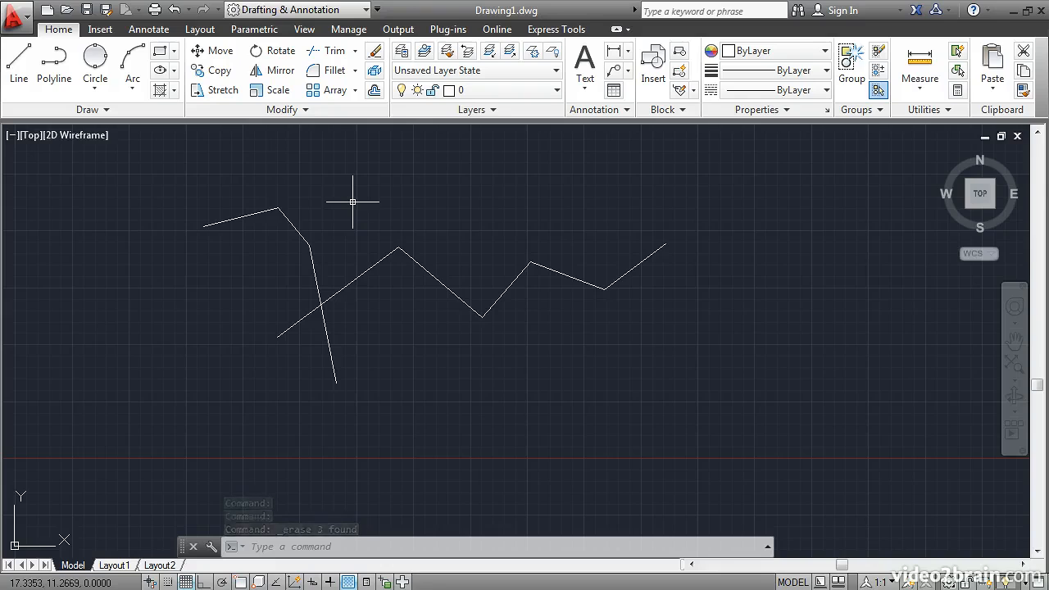
- Erase the zigzag's last two segments, starting the Erase command before selecting them with a crossing window
left_click(376, 50)
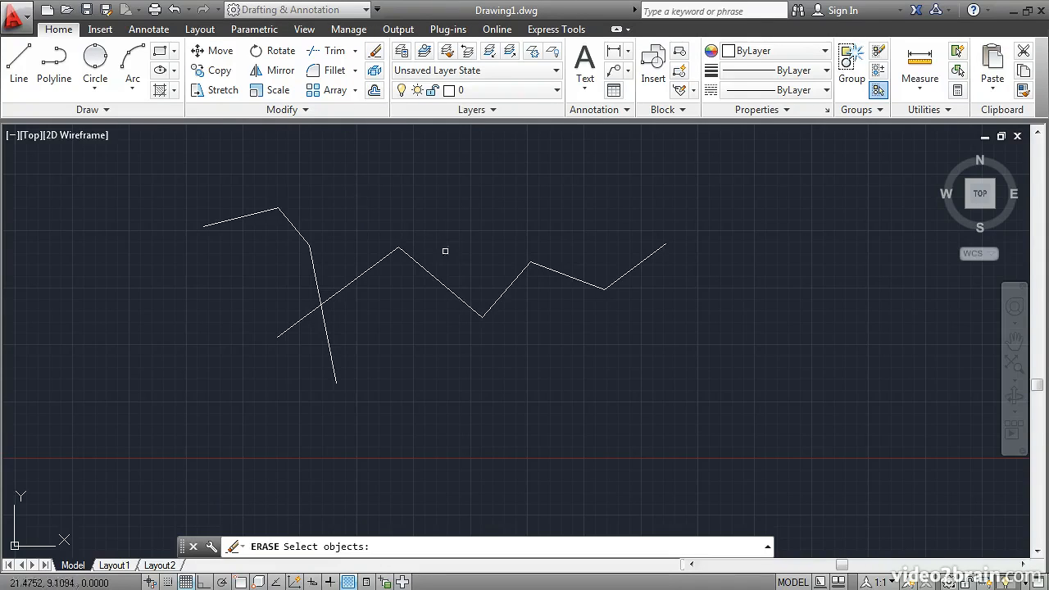
left_click(640, 313)
left_click(574, 251)
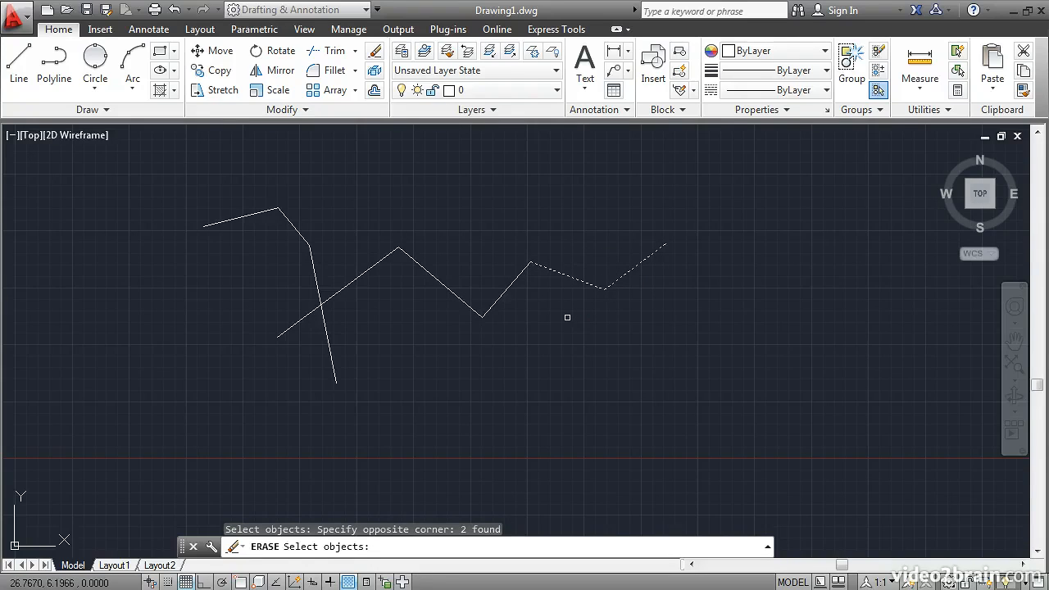
key("Return")
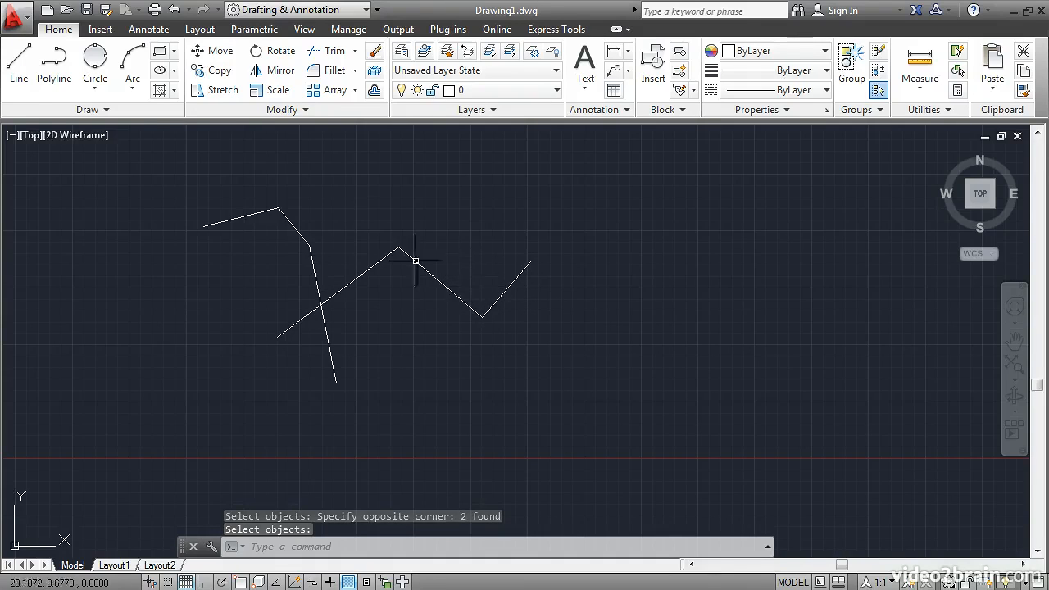
left_click(213, 51)
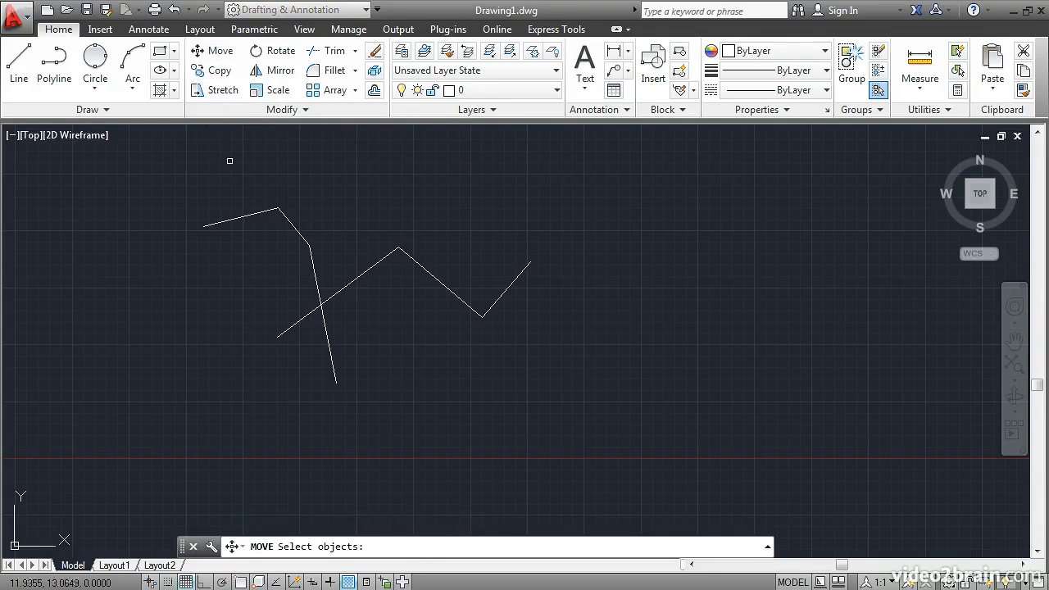
left_click(181, 181)
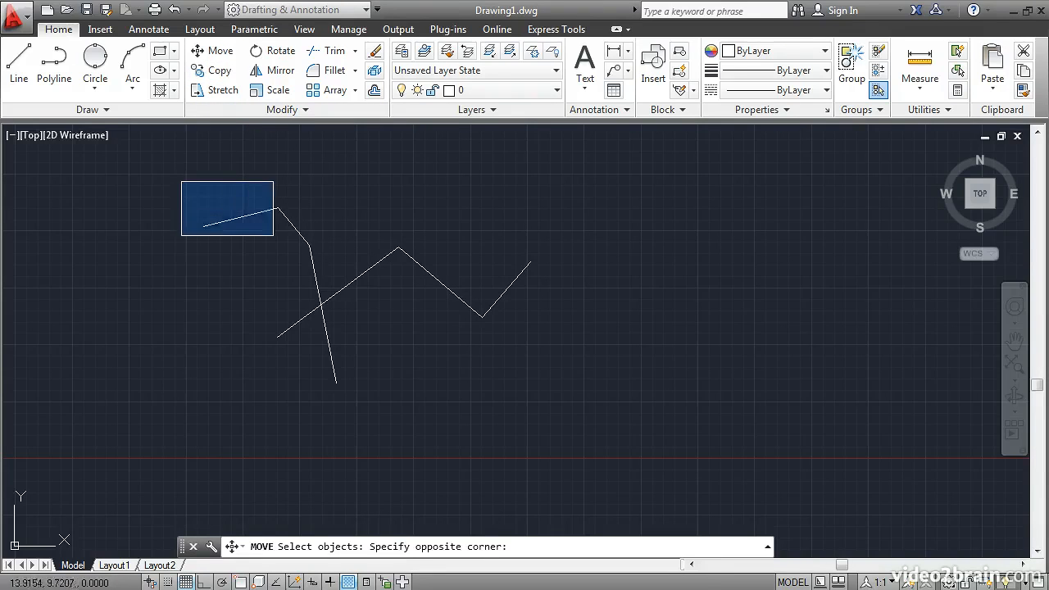
left_click(333, 266)
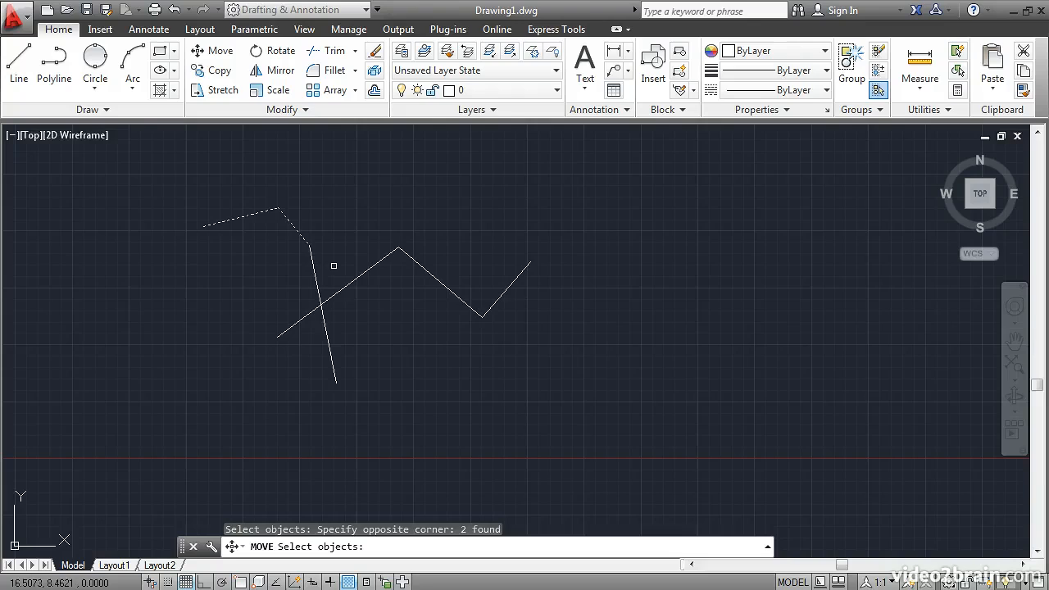
key("Escape")
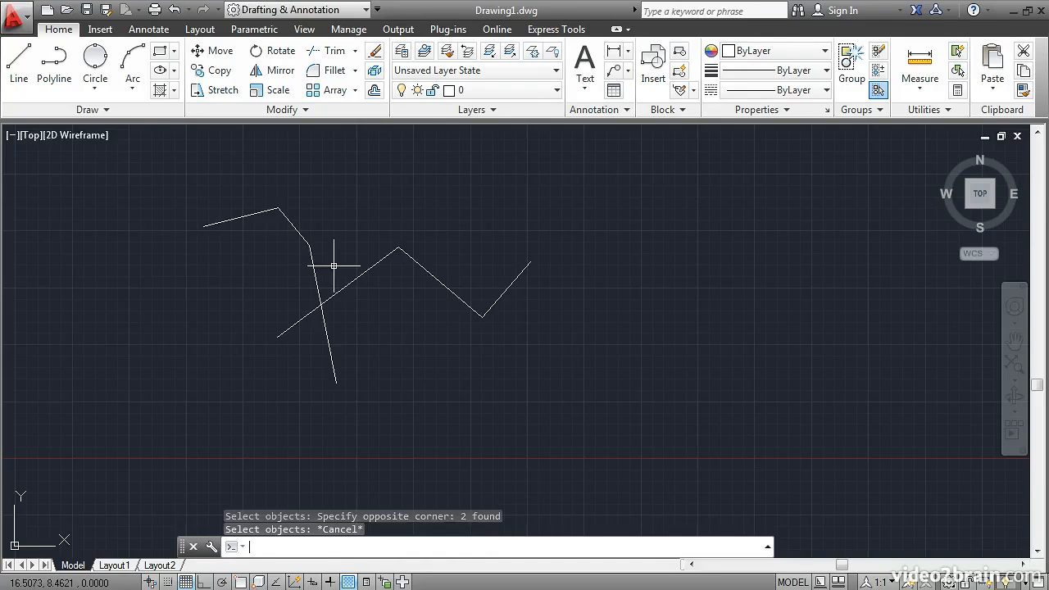